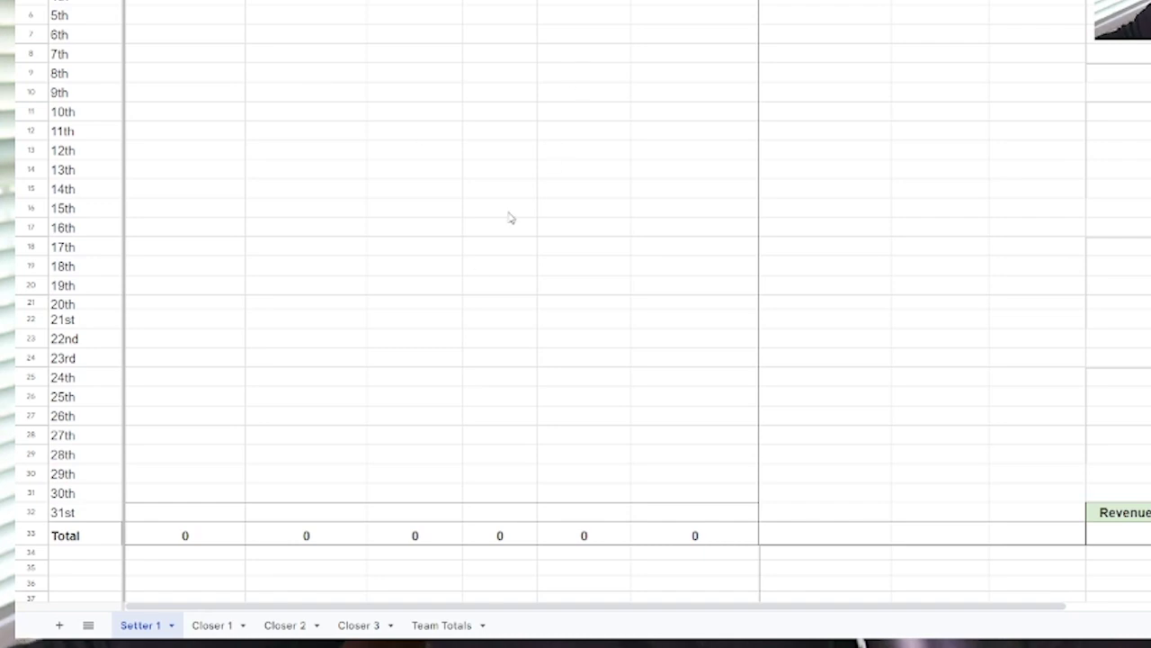
{"action": "left_click", "coordinate": [212, 625]}
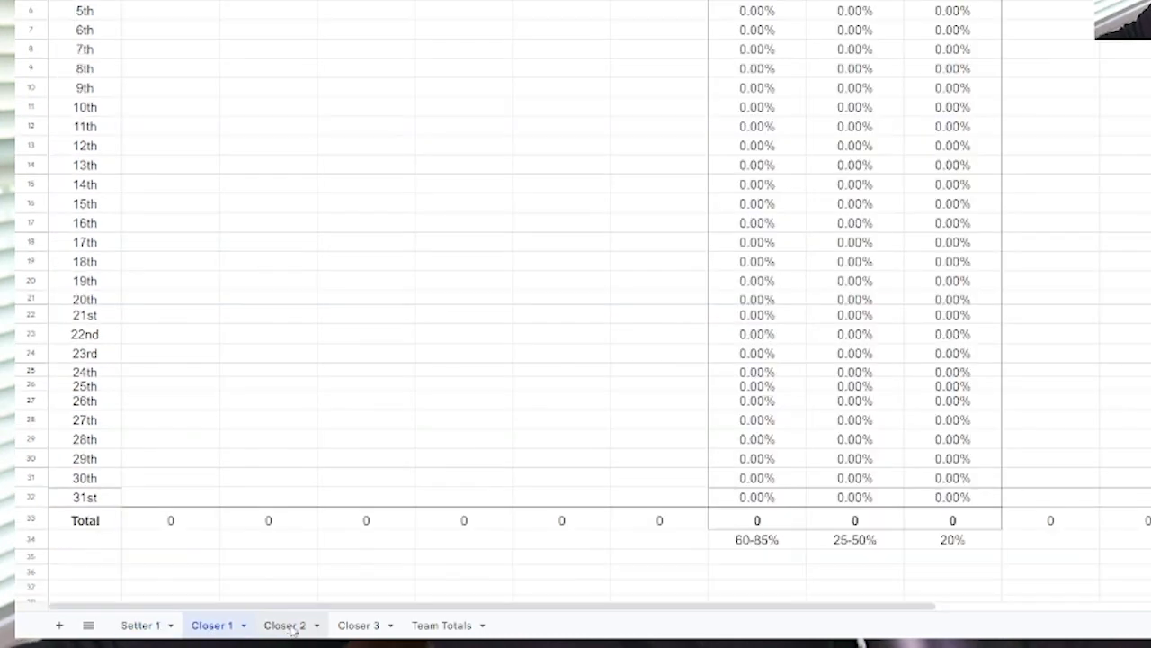
{"action": "left_click", "coordinate": [218, 631]}
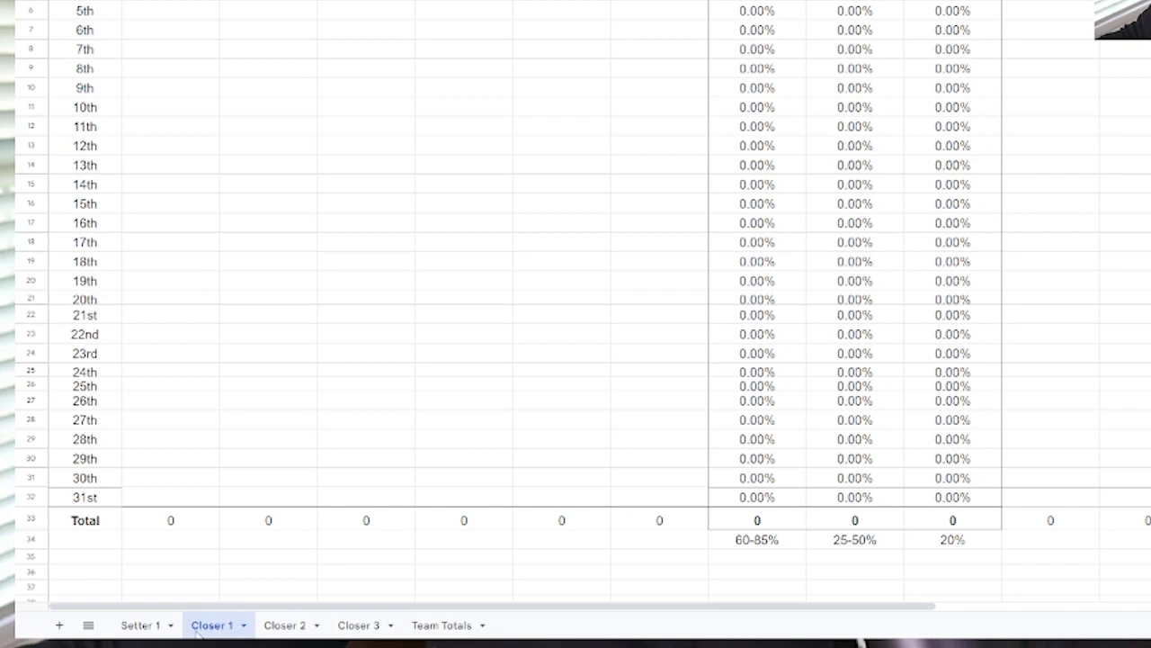
{"action": "left_click", "coordinate": [140, 627]}
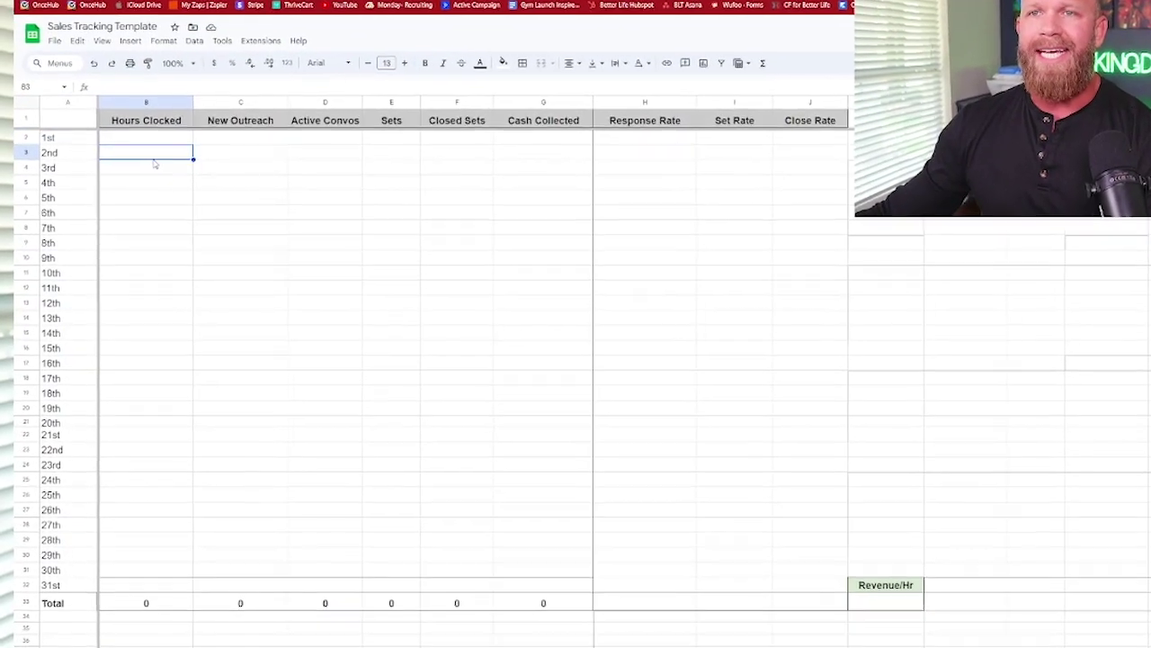
{"action": "key", "text": "Down"}
{"action": "key", "text": "Down"}
{"action": "key", "text": "Down"}
{"action": "key", "text": "Up"}
{"action": "key", "text": "Up"}
{"action": "key", "text": "Up"}
{"action": "key", "text": "Up"}
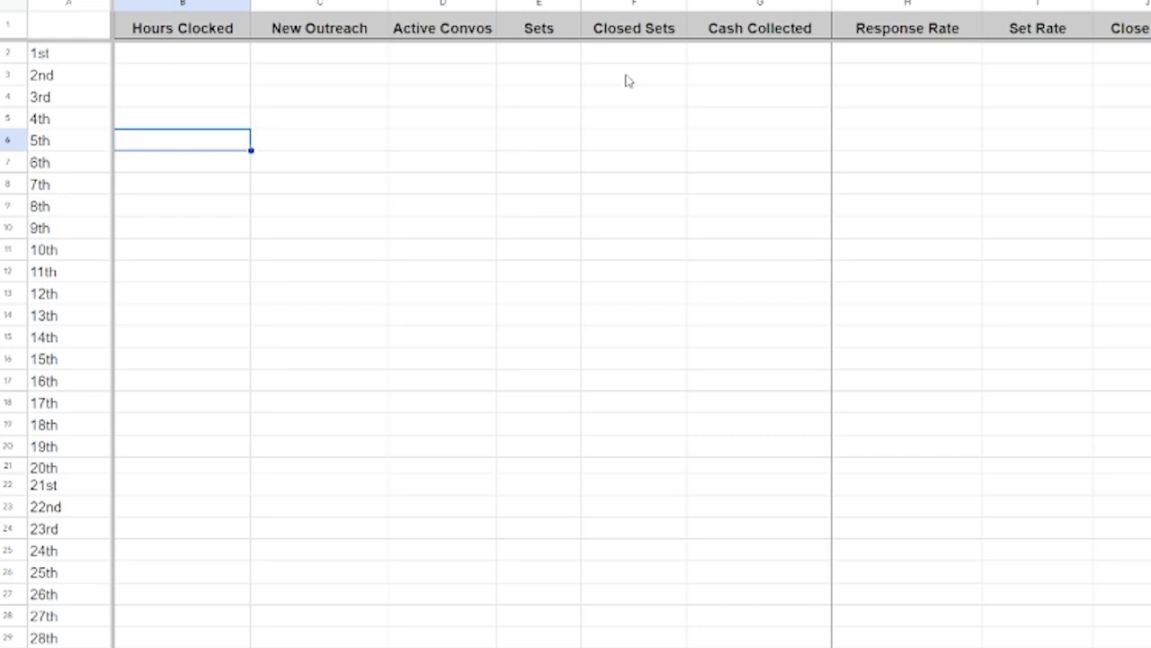
{"action": "left_click", "coordinate": [322, 80]}
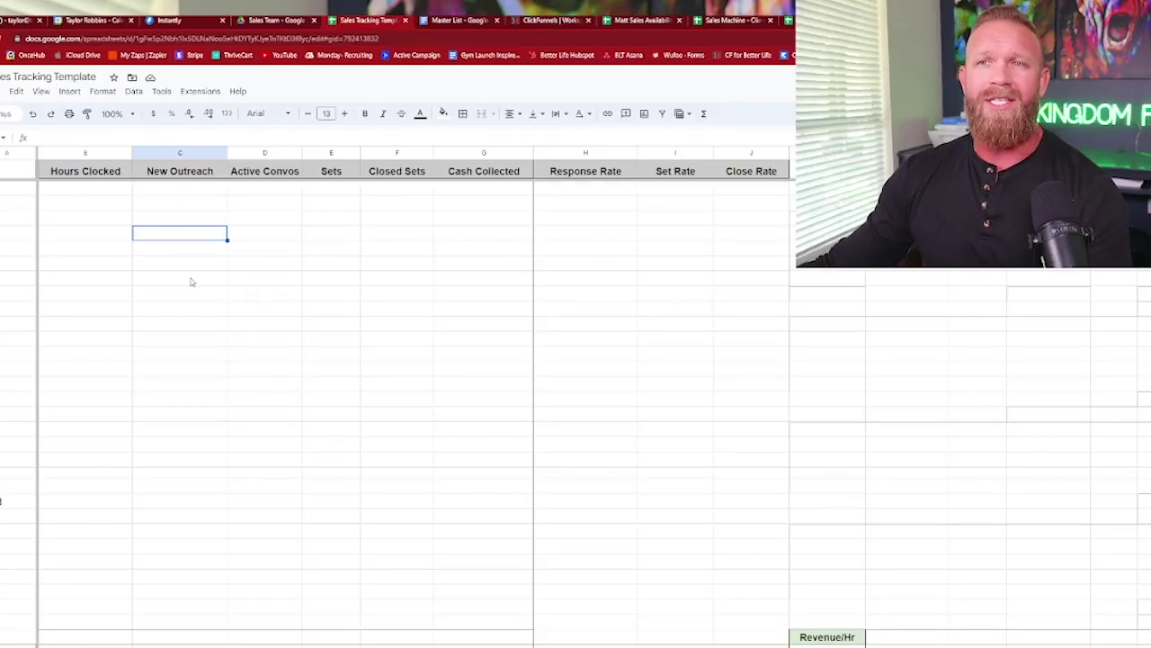
{"action": "left_click", "coordinate": [193, 253]}
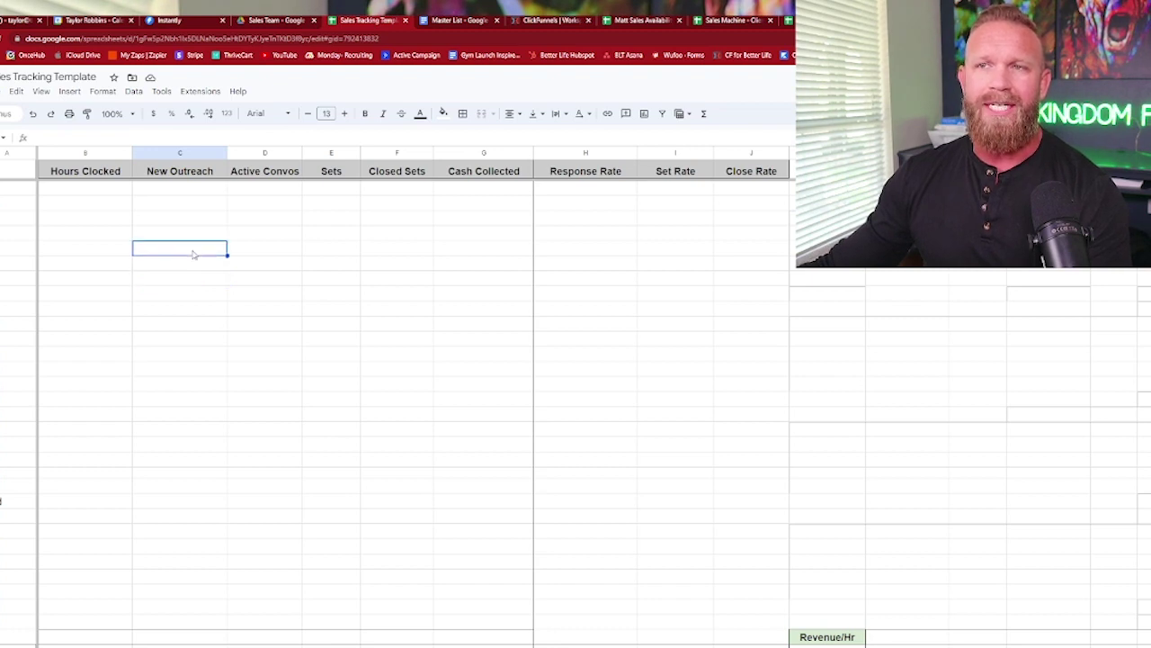
{"action": "left_click", "coordinate": [193, 268]}
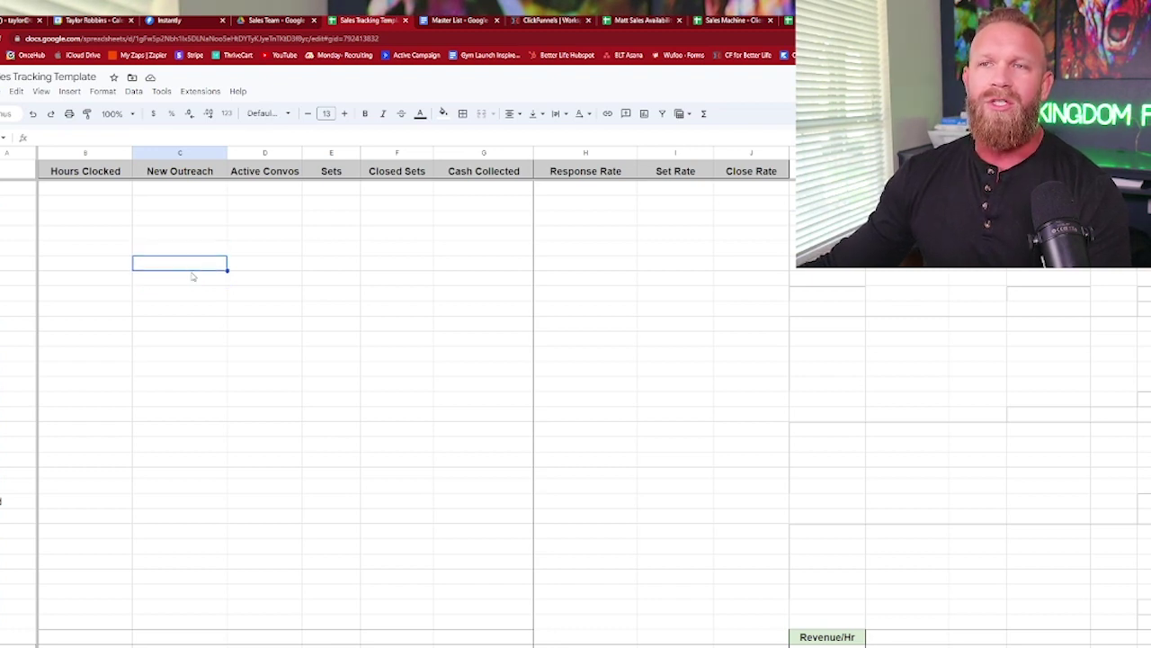
{"action": "left_click", "coordinate": [192, 220]}
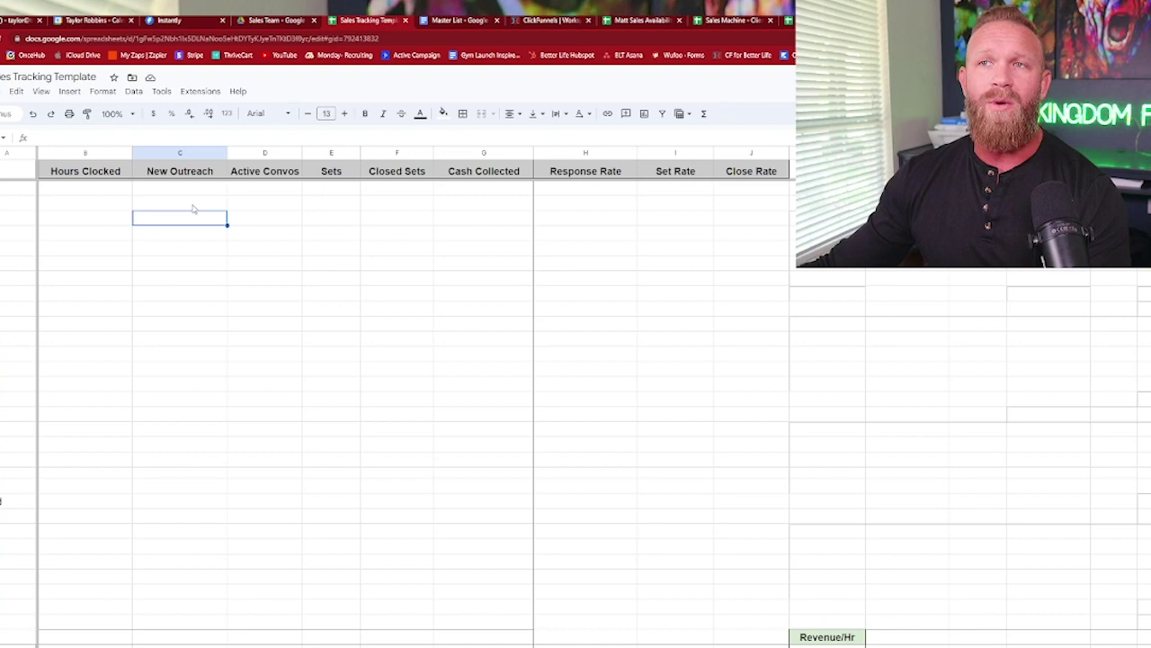
{"action": "left_click", "coordinate": [192, 203]}
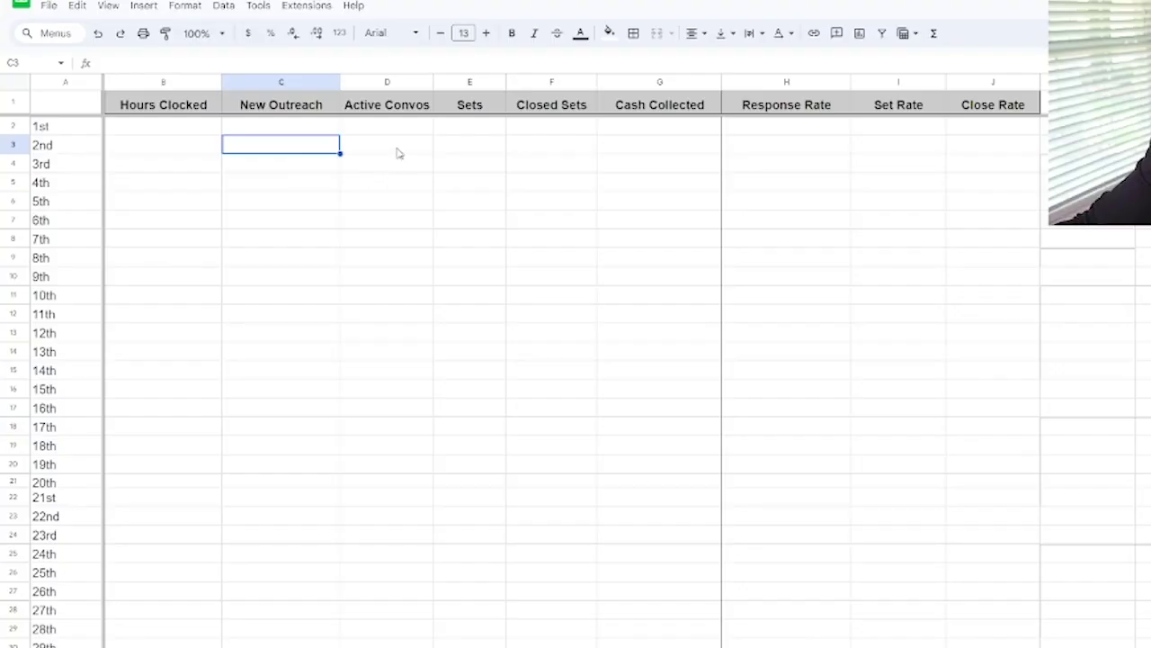
{"action": "left_click", "coordinate": [400, 153]}
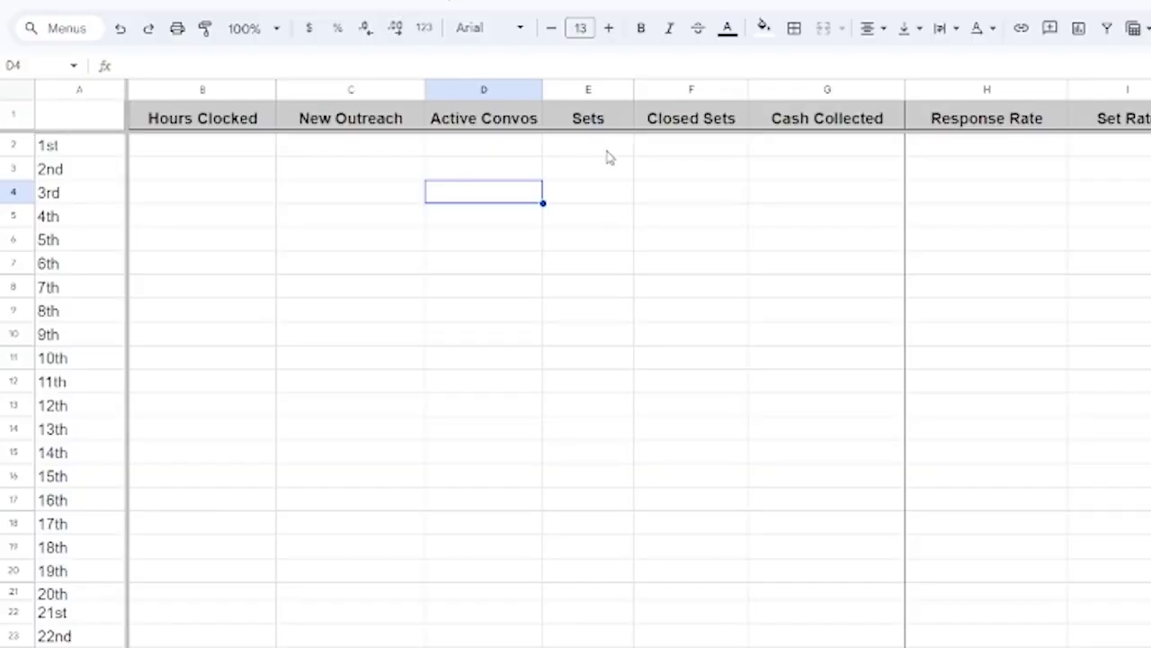
{"action": "left_click", "coordinate": [601, 209]}
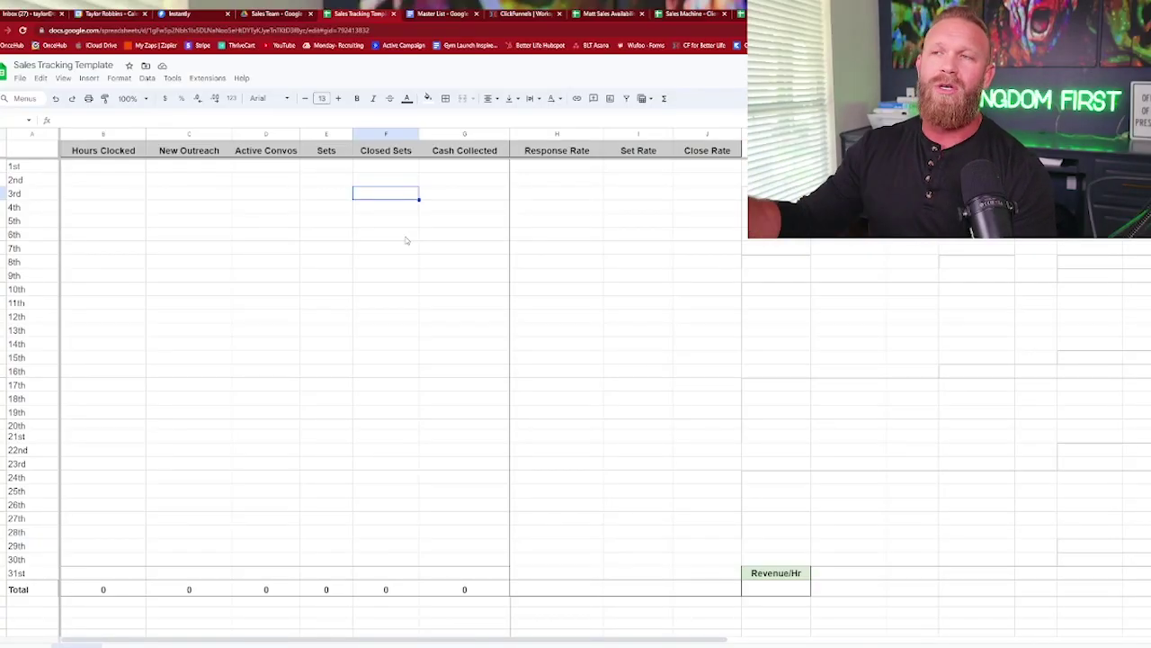
{"action": "left_click", "coordinate": [491, 196]}
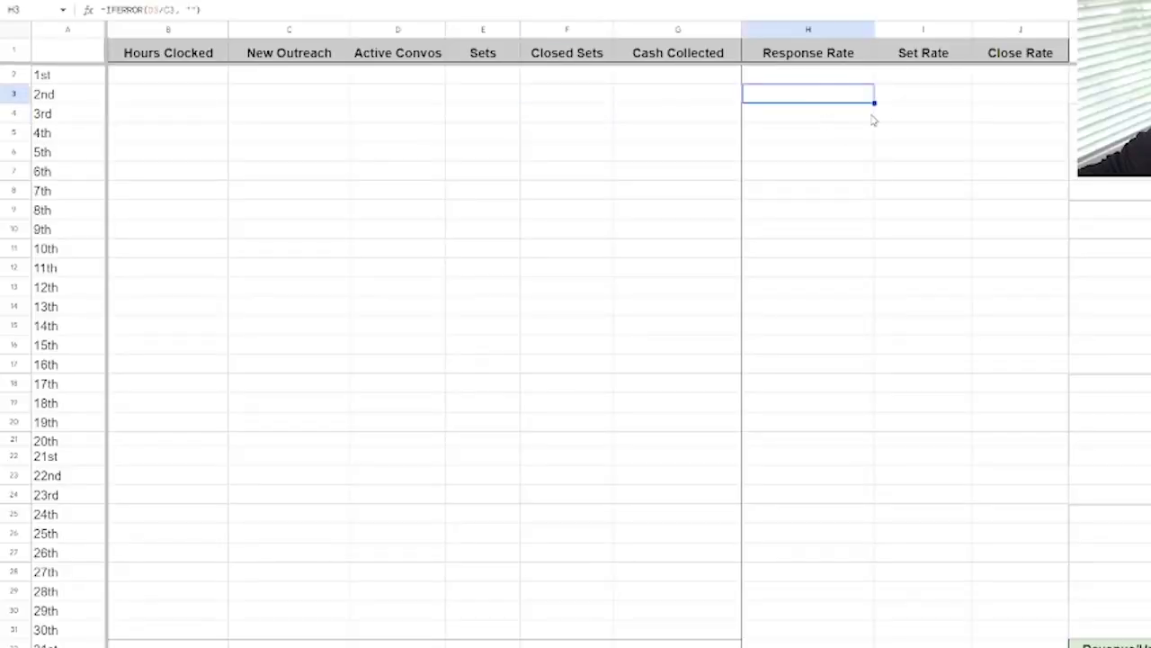
{"action": "left_click", "coordinate": [930, 112]}
{"action": "left_click_drag", "start_coordinate": [199, 82], "coordinate": [663, 599]}
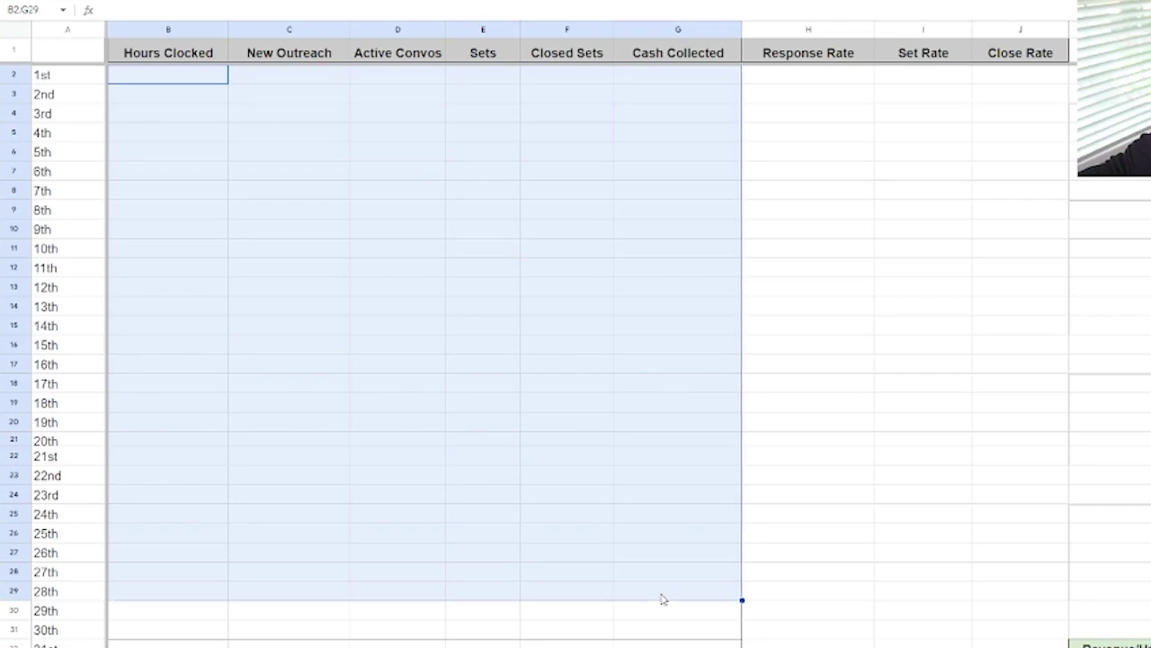
{"action": "left_click", "coordinate": [561, 425]}
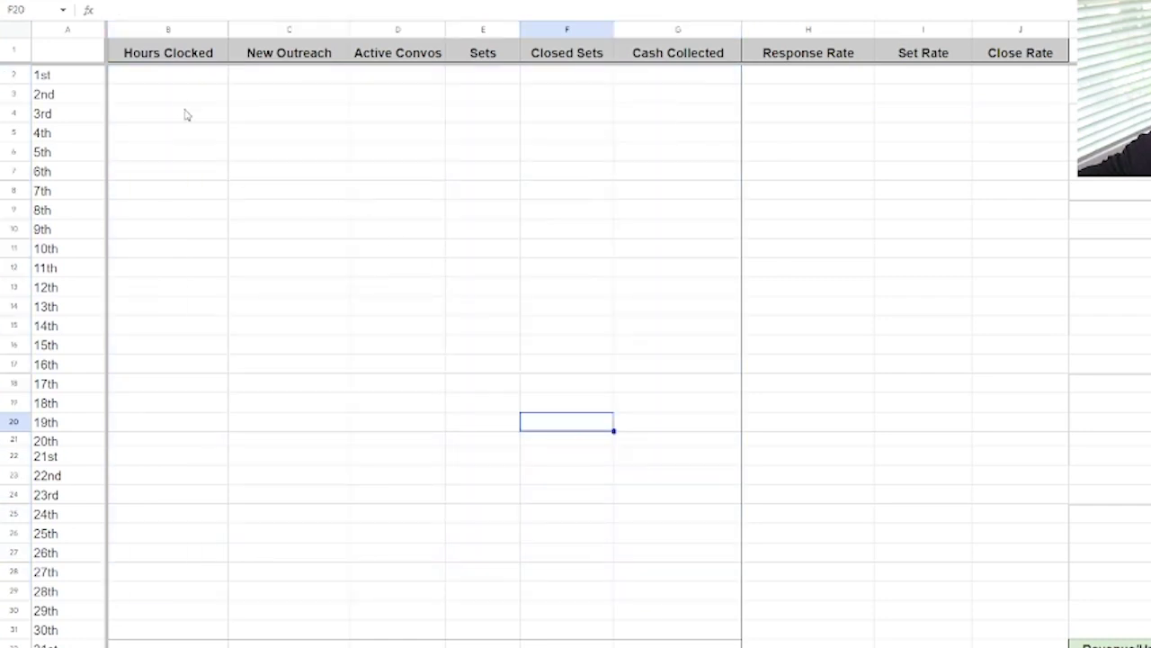
{"action": "left_click_drag", "start_coordinate": [181, 101], "coordinate": [661, 495]}
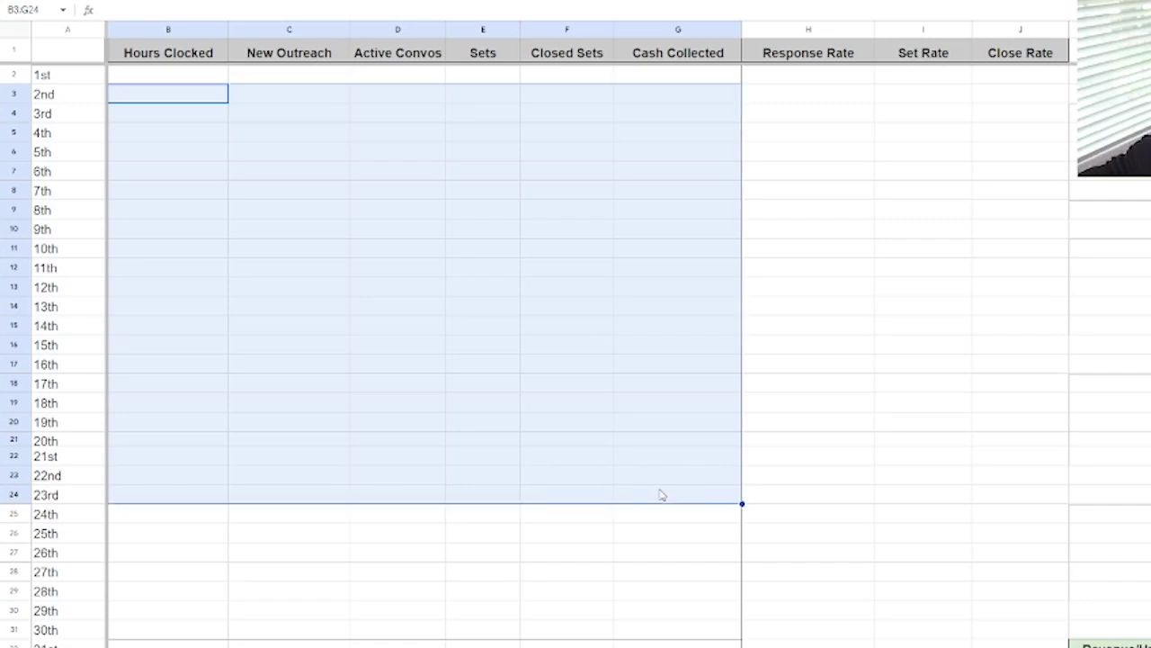
{"action": "left_click", "coordinate": [166, 117]}
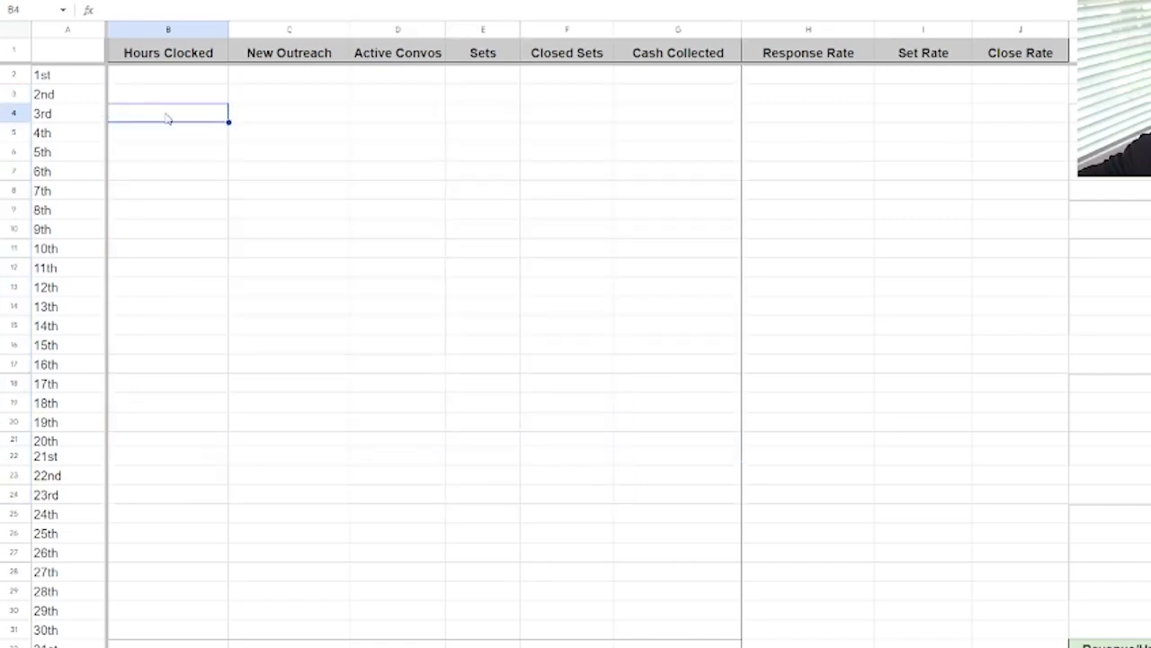
{"action": "left_click_drag", "start_coordinate": [333, 133], "coordinate": [636, 488]}
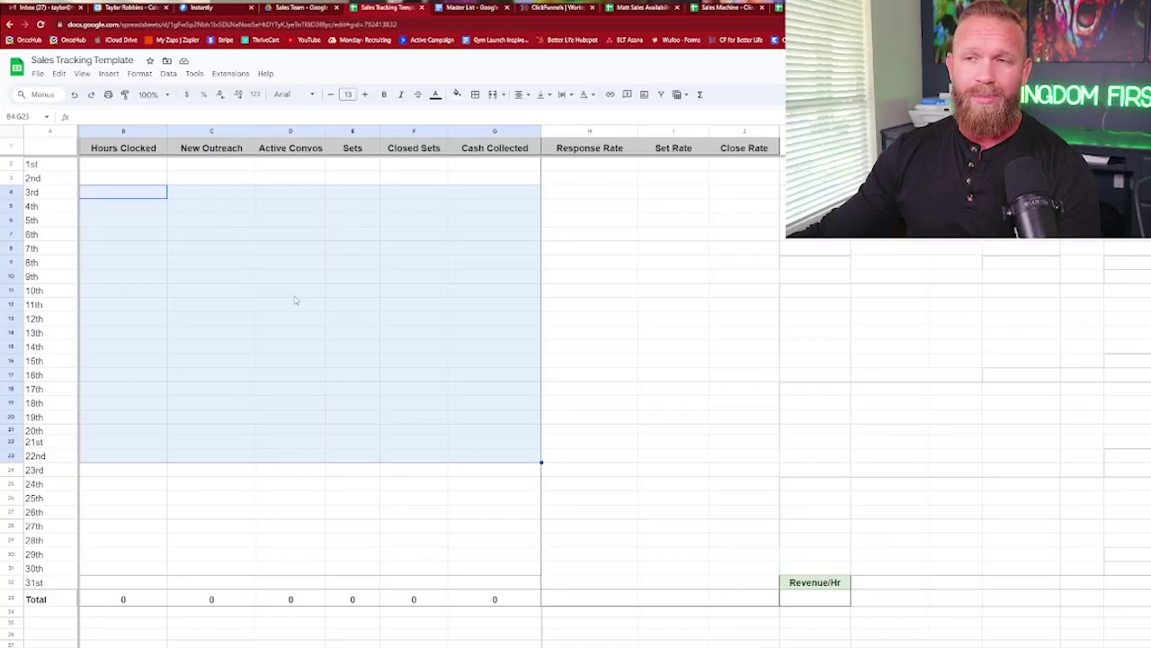
{"action": "left_click", "coordinate": [382, 254]}
{"action": "left_click", "coordinate": [180, 294]}
{"action": "left_click", "coordinate": [134, 295]}
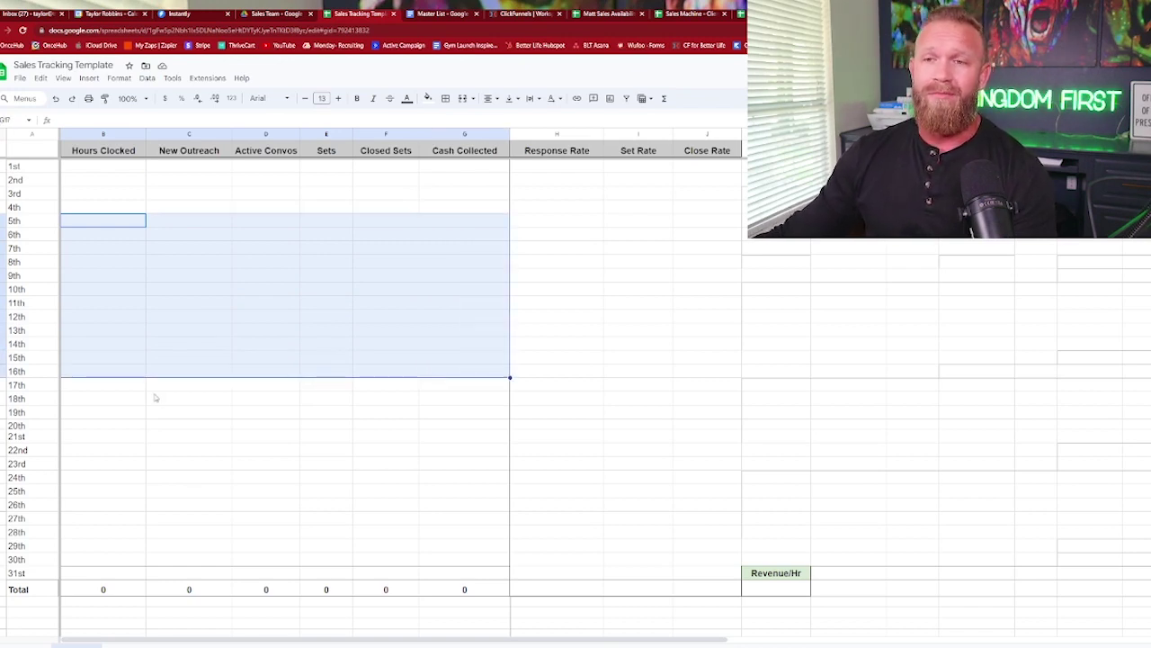
{"action": "left_click_drag", "start_coordinate": [140, 385], "coordinate": [433, 499]}
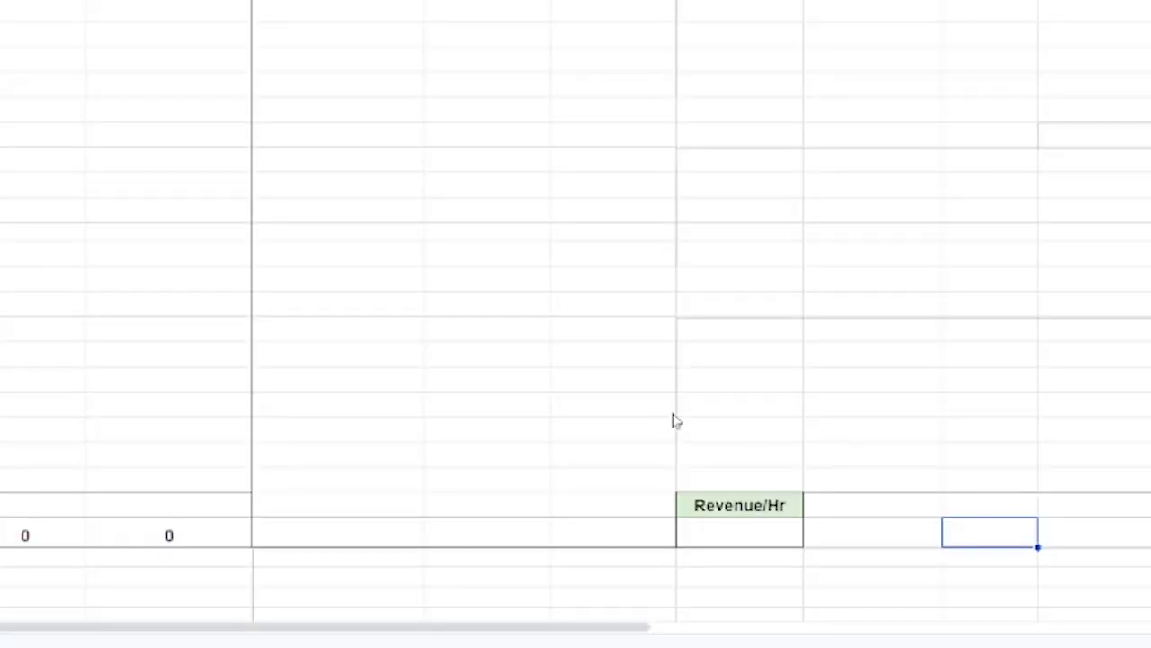
{"action": "left_click_drag", "start_coordinate": [719, 406], "coordinate": [838, 617]}
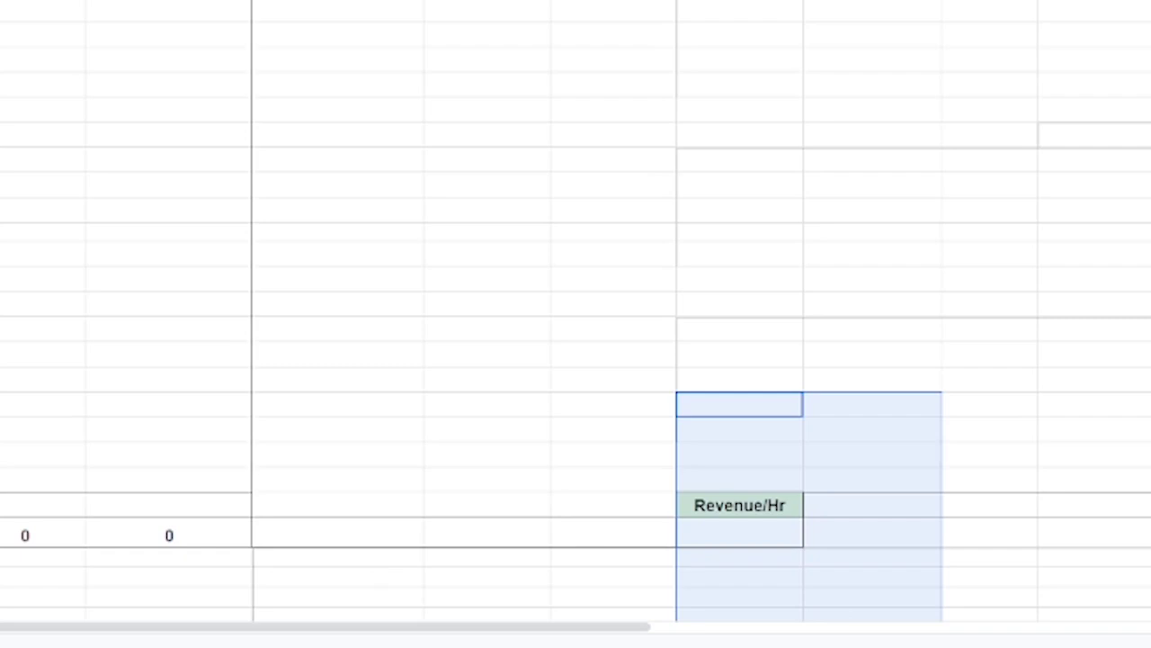
{"action": "left_click", "coordinate": [192, 604]}
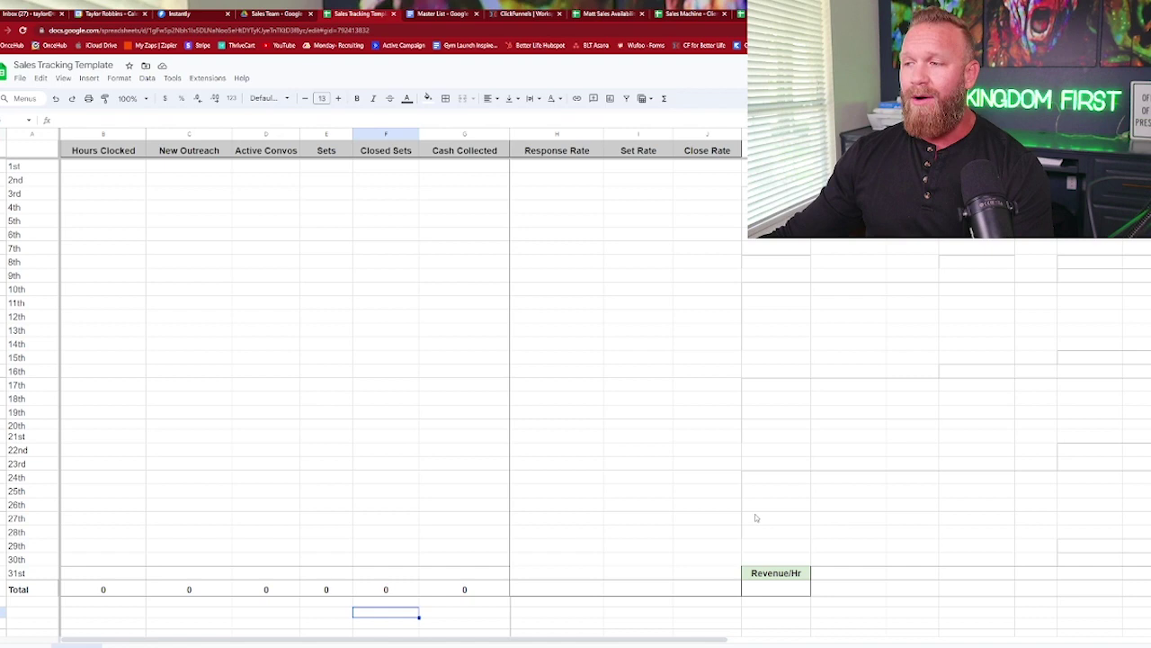
{"action": "left_click_drag", "start_coordinate": [756, 517], "coordinate": [853, 615]}
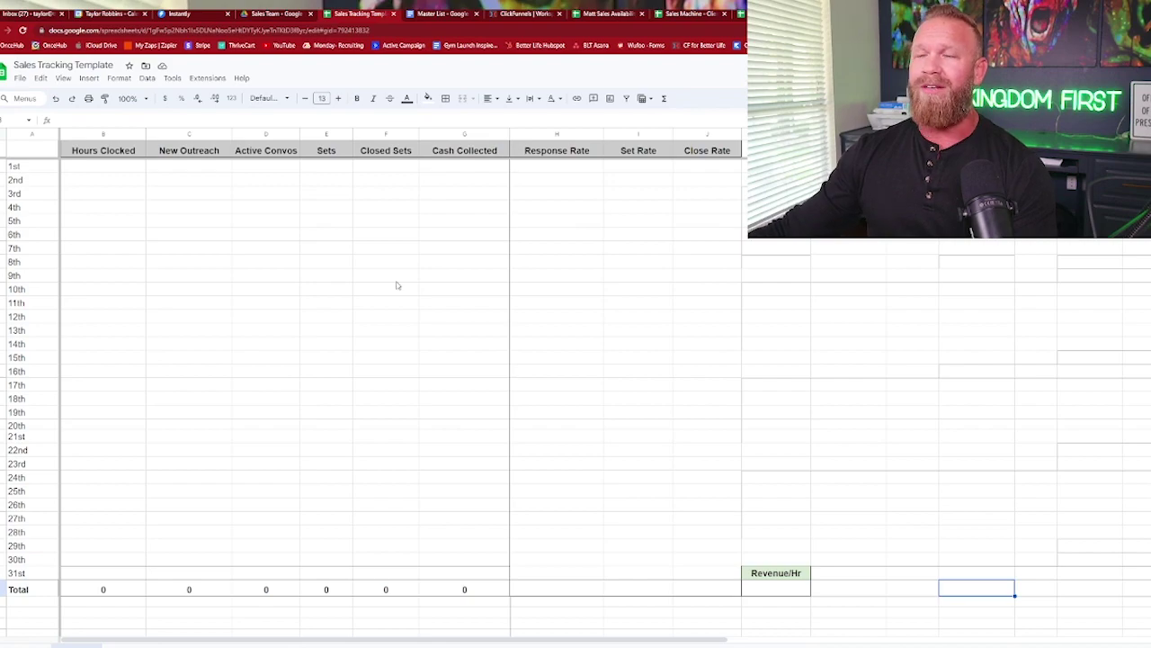
On Setter 1, highlight the input block D6:G20, then the Hours Clocked and New Outreach entries B4:C25.
{"action": "left_click_drag", "start_coordinate": [280, 236], "coordinate": [446, 428]}
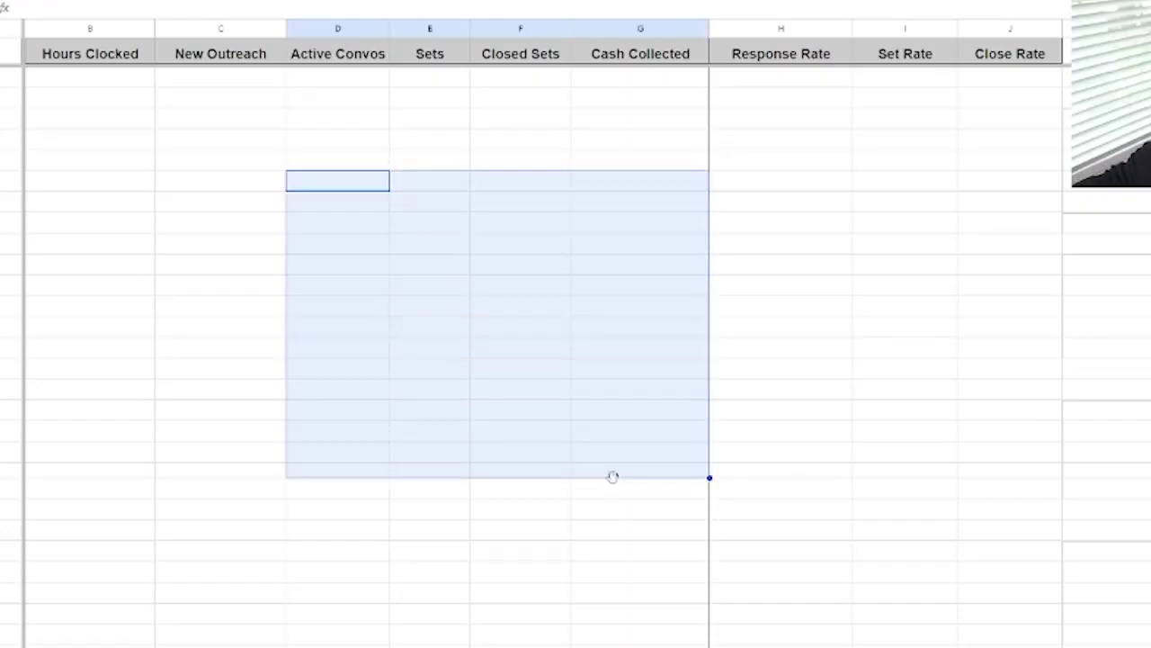
{"action": "left_click", "coordinate": [579, 526]}
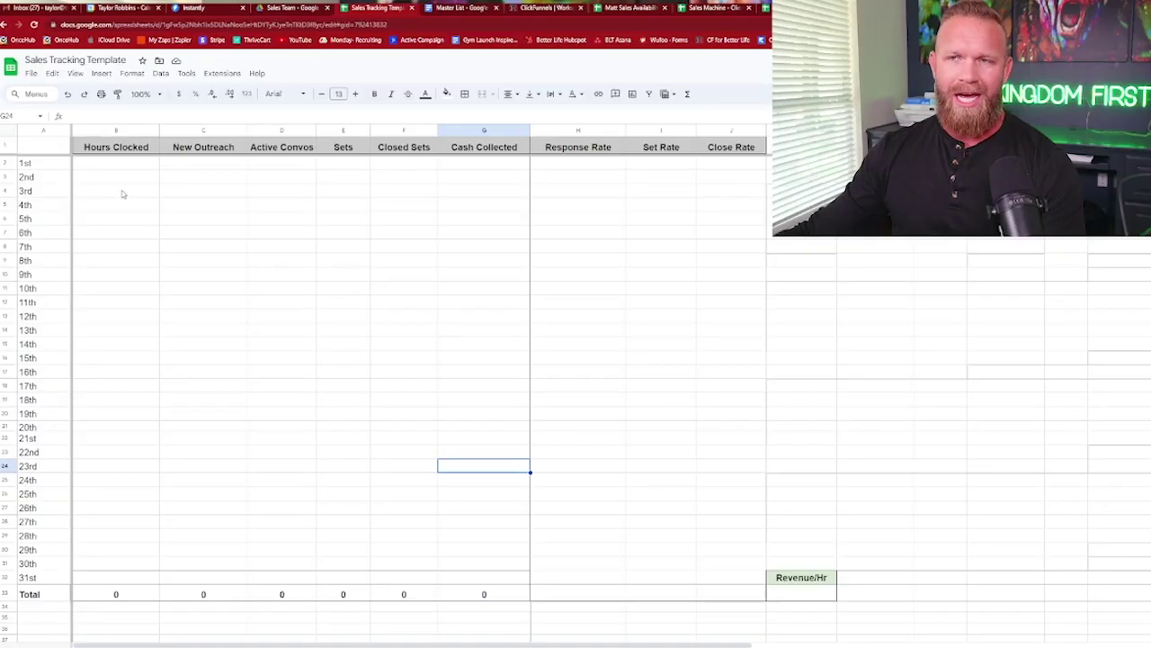
{"action": "left_click_drag", "start_coordinate": [123, 193], "coordinate": [177, 483]}
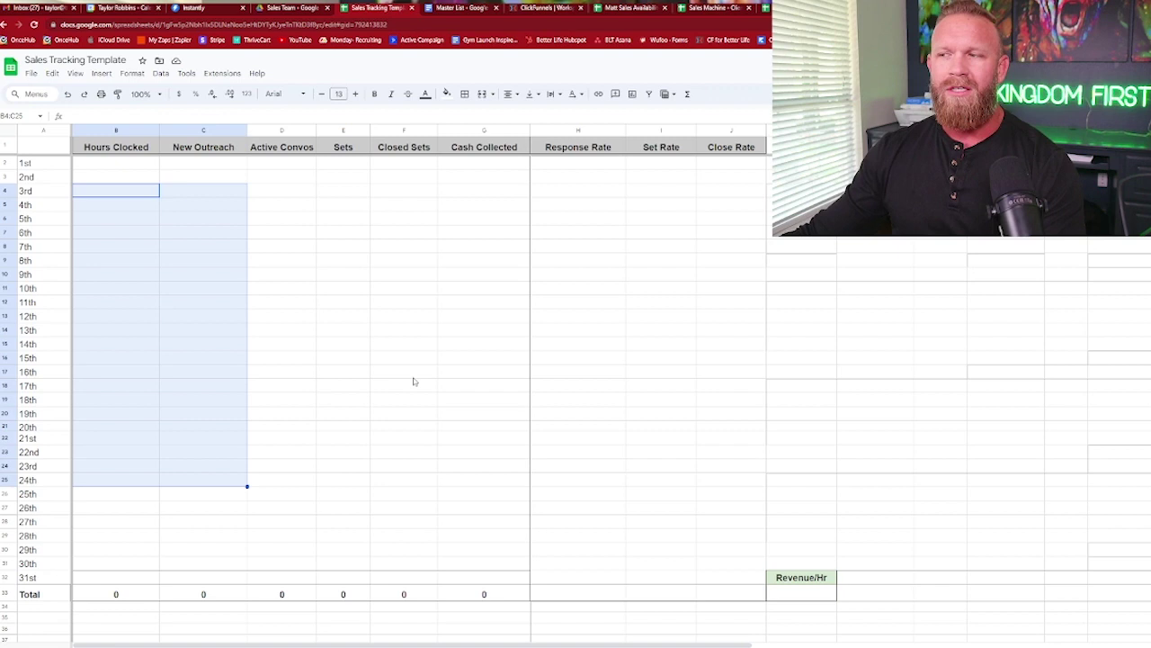
{"action": "left_click", "coordinate": [332, 361]}
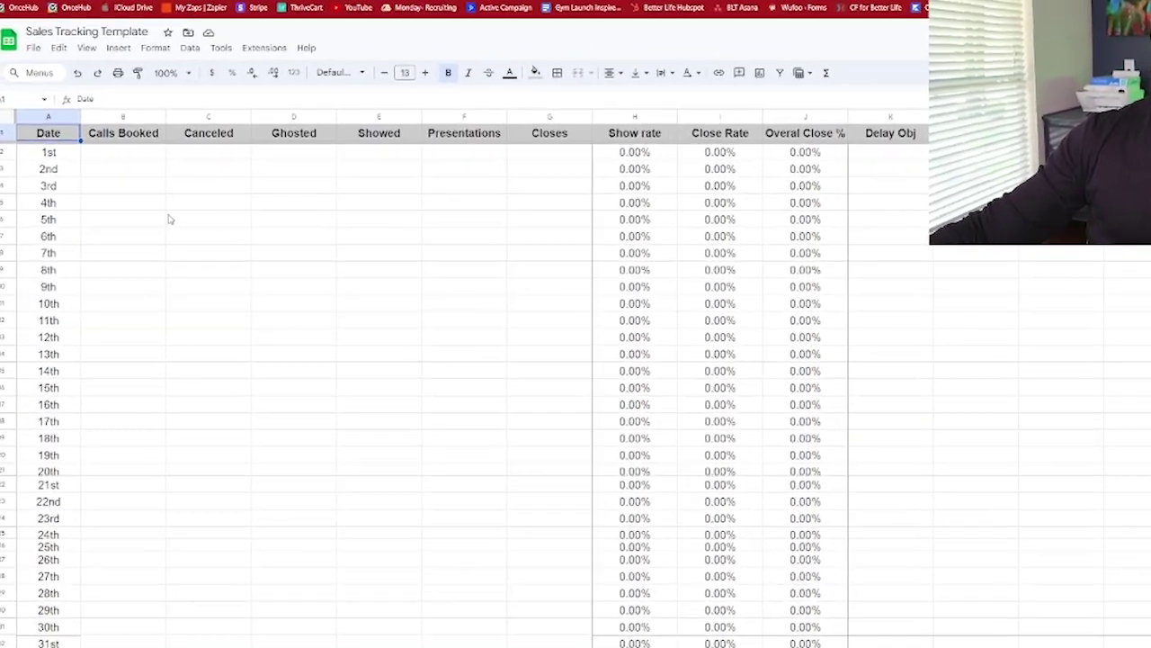
{"action": "left_click", "coordinate": [133, 217]}
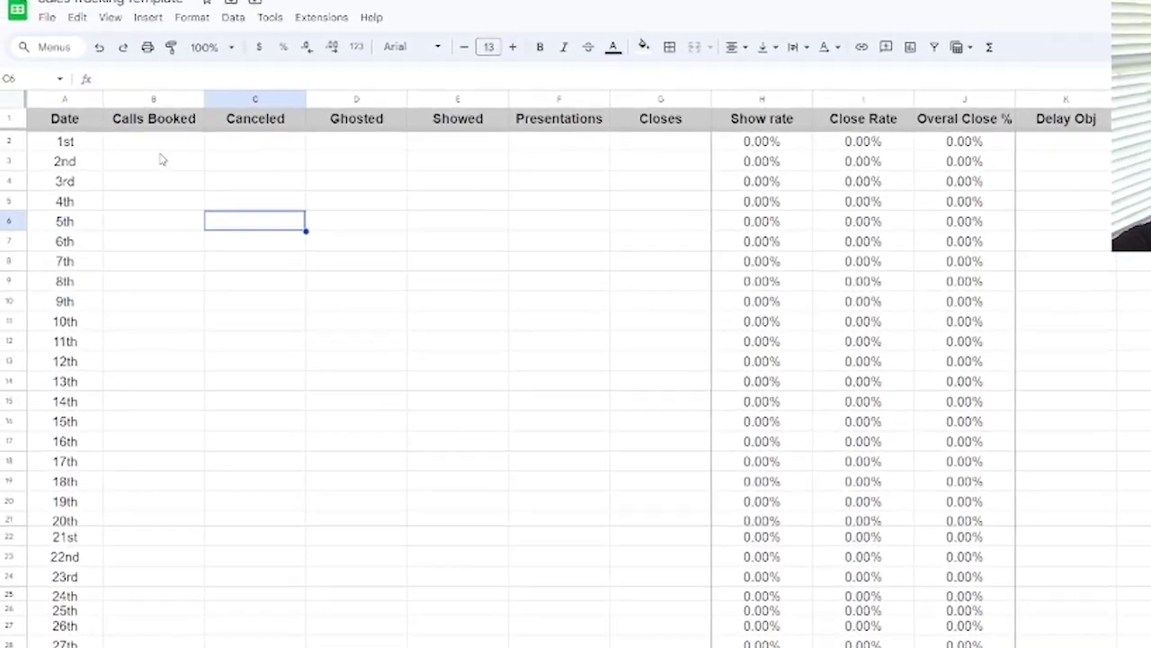
{"action": "left_click", "coordinate": [95, 166]}
{"action": "left_click_drag", "start_coordinate": [207, 137], "coordinate": [210, 350]}
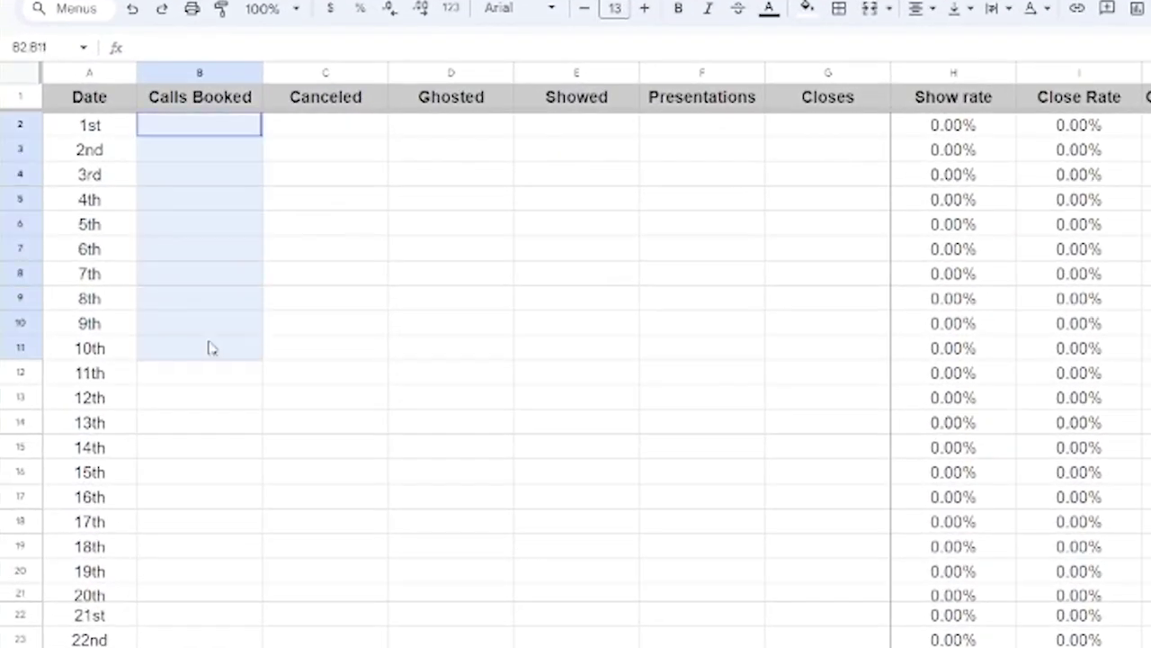
{"action": "left_click", "coordinate": [198, 404]}
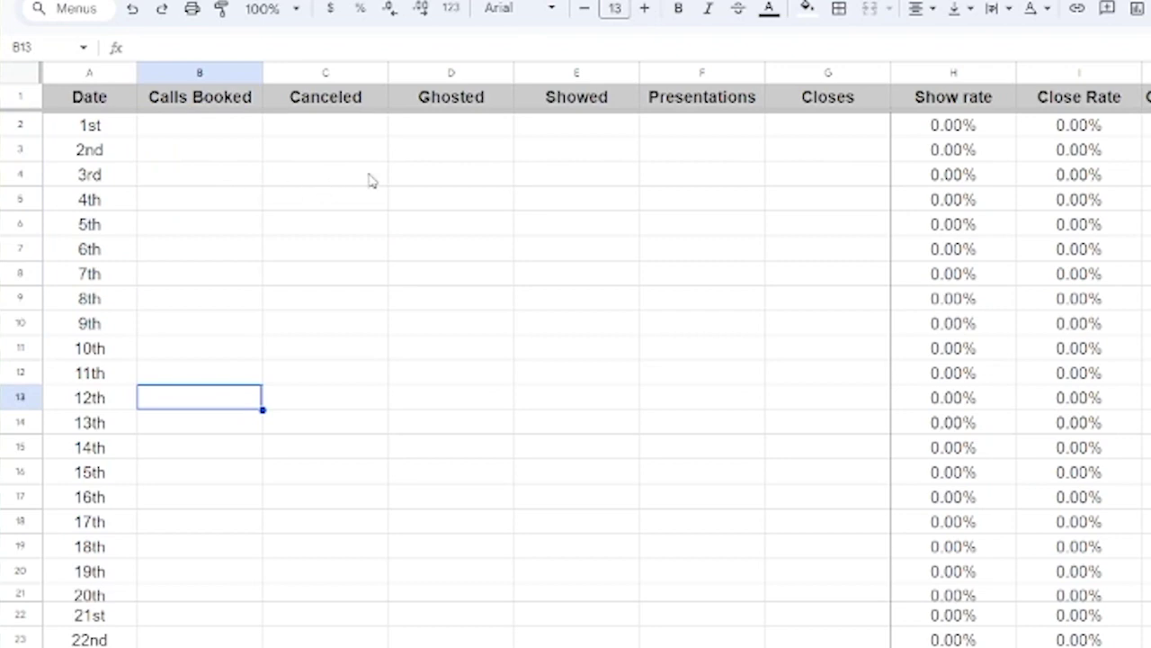
{"action": "left_click_drag", "start_coordinate": [321, 165], "coordinate": [477, 644]}
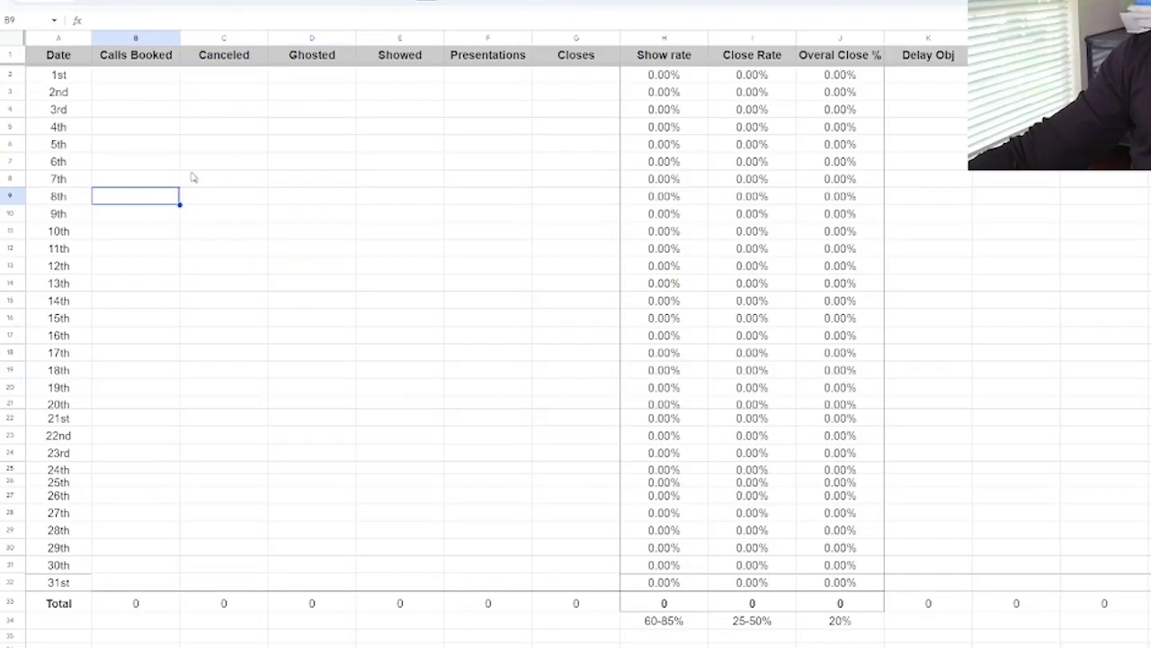
{"action": "left_click", "coordinate": [230, 180]}
{"action": "left_click", "coordinate": [309, 163]}
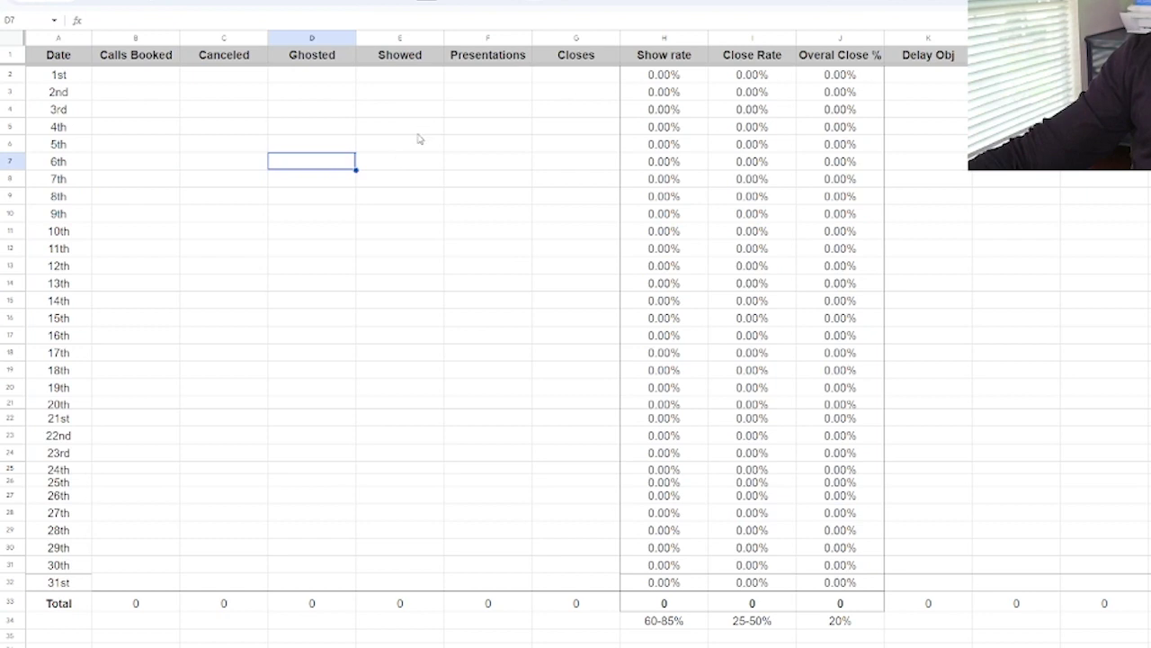
{"action": "left_click", "coordinate": [411, 170]}
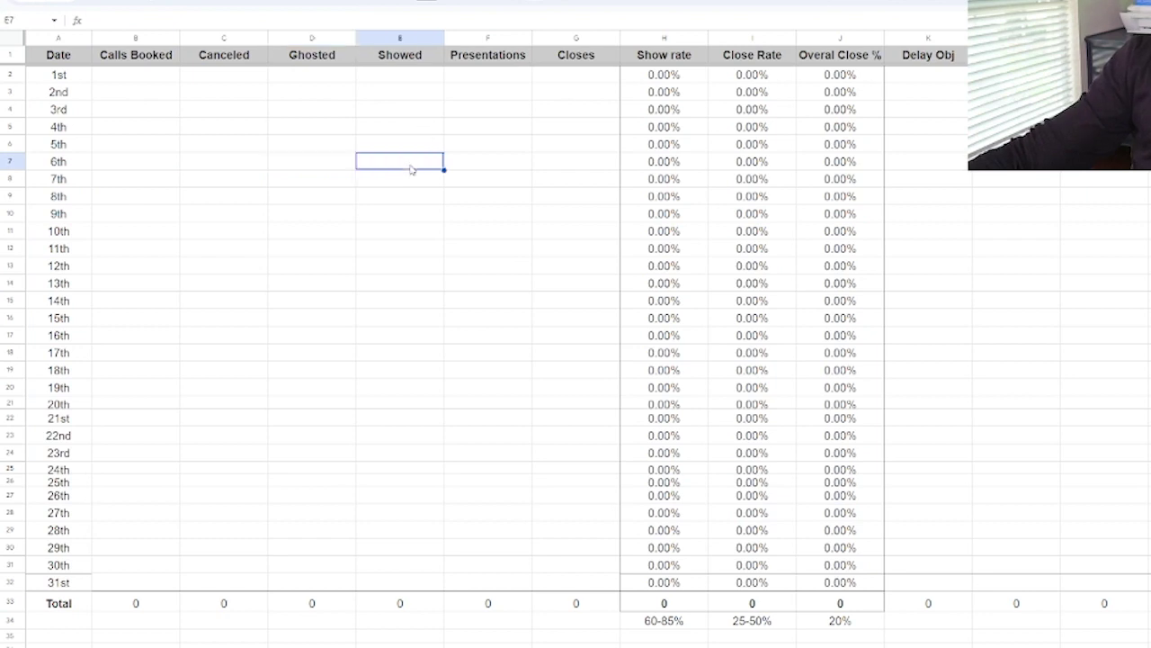
{"action": "left_click", "coordinate": [515, 163]}
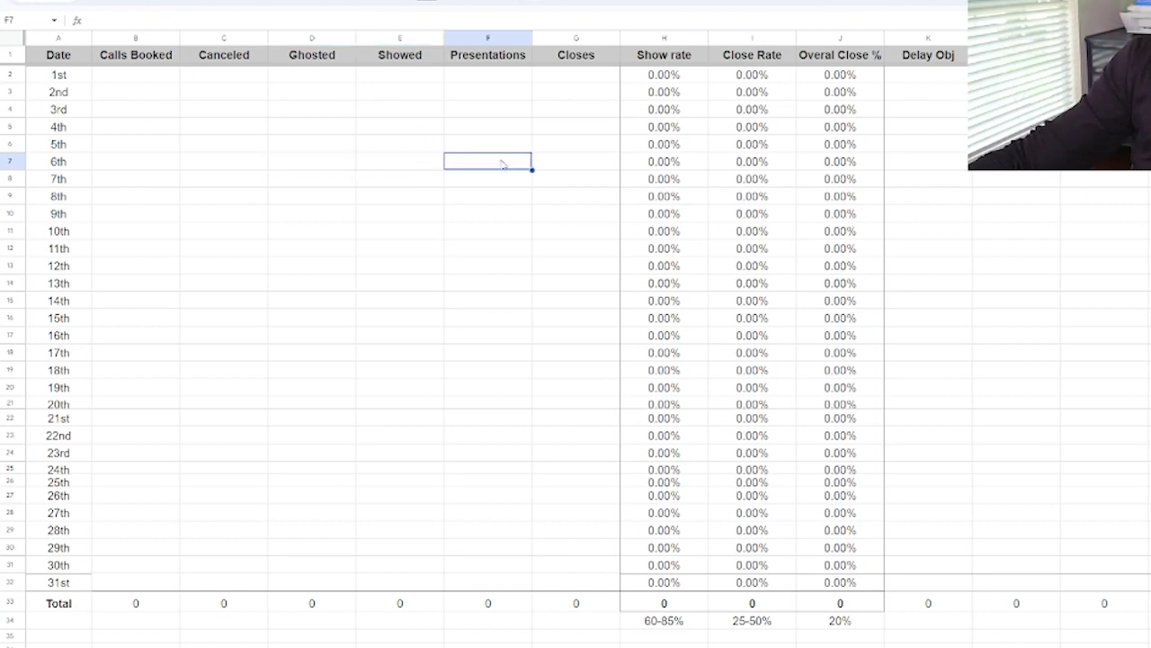
{"action": "left_click", "coordinate": [393, 163]}
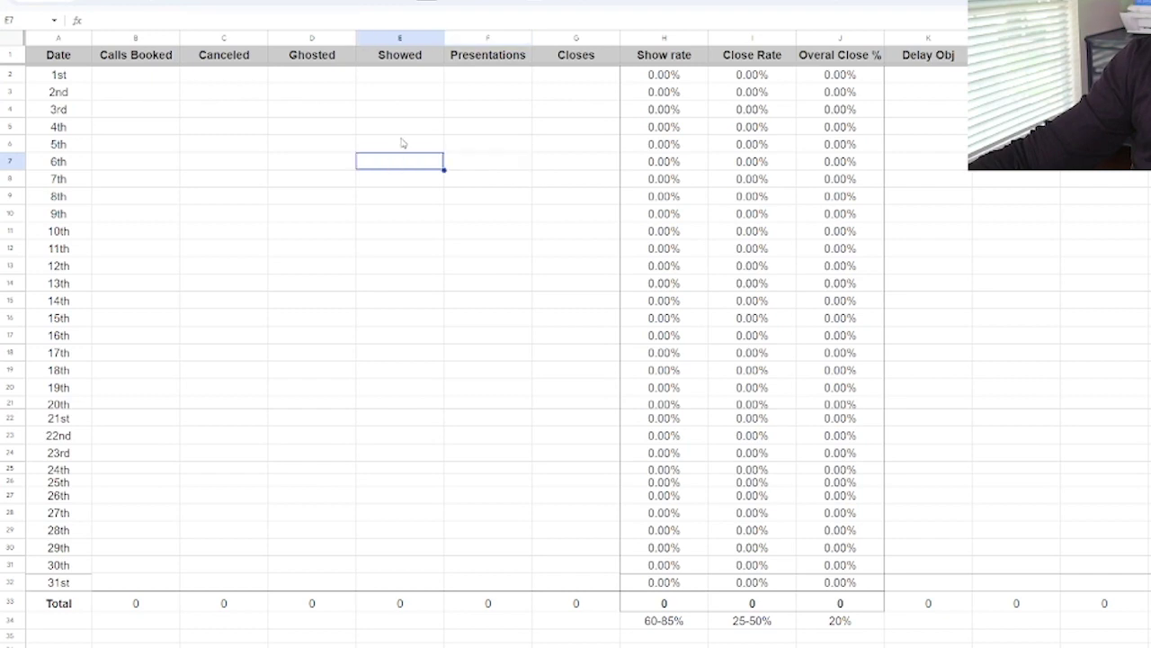
{"action": "left_click_drag", "start_coordinate": [402, 144], "coordinate": [417, 485]}
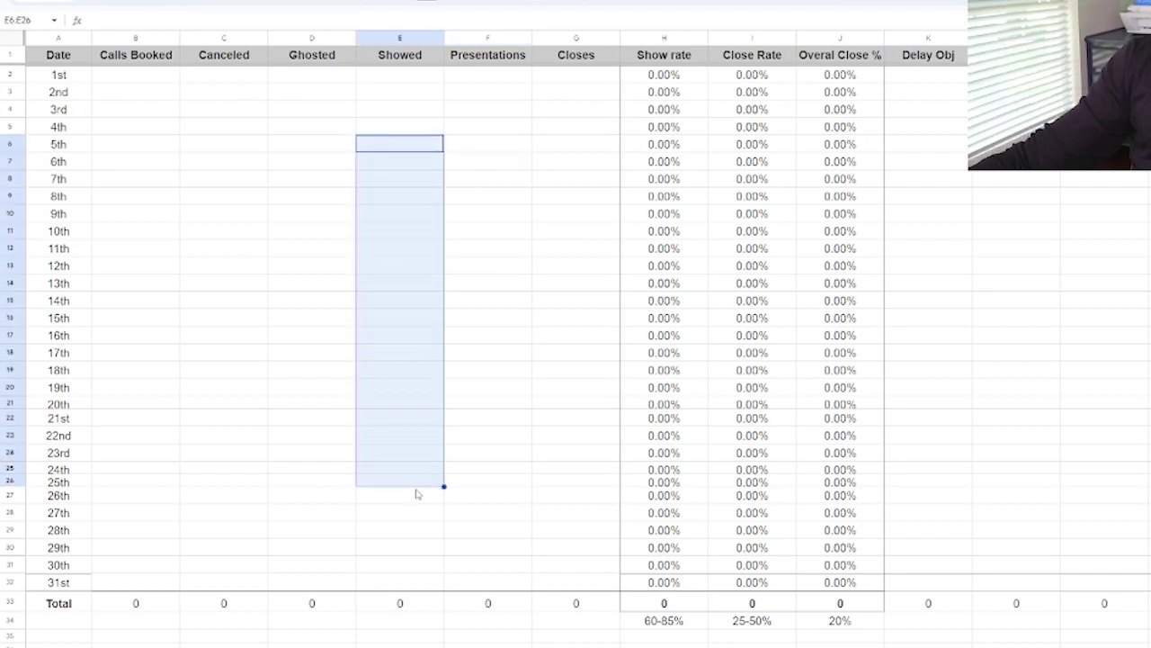
{"action": "left_click_drag", "start_coordinate": [480, 144], "coordinate": [481, 442]}
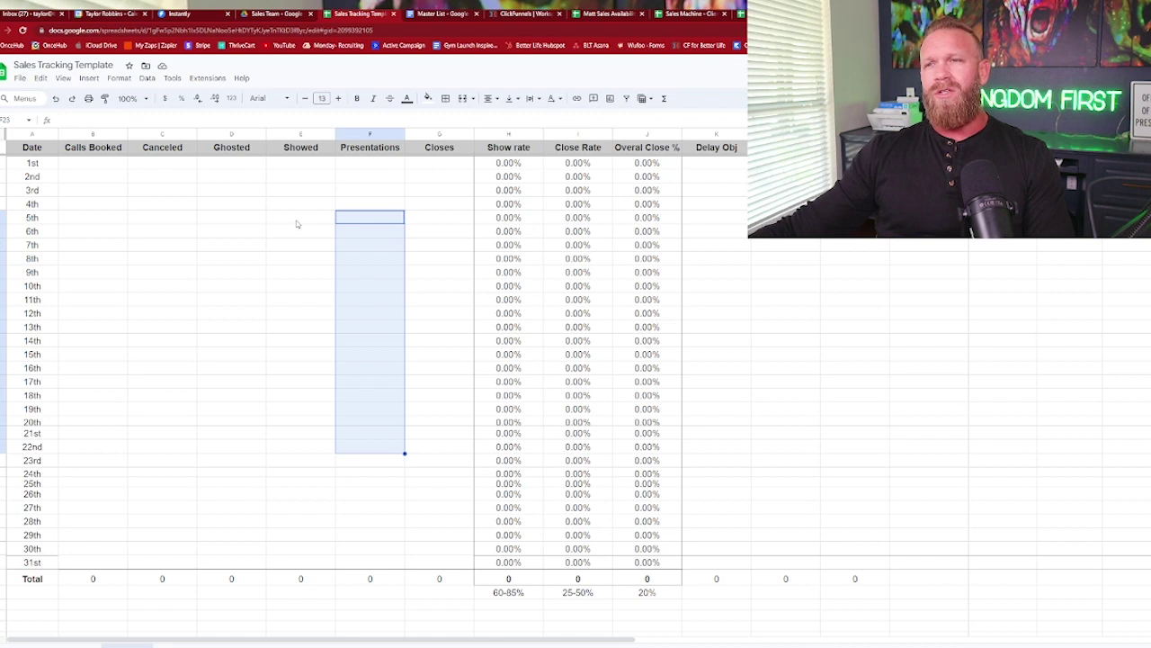
{"action": "left_click", "coordinate": [397, 157]}
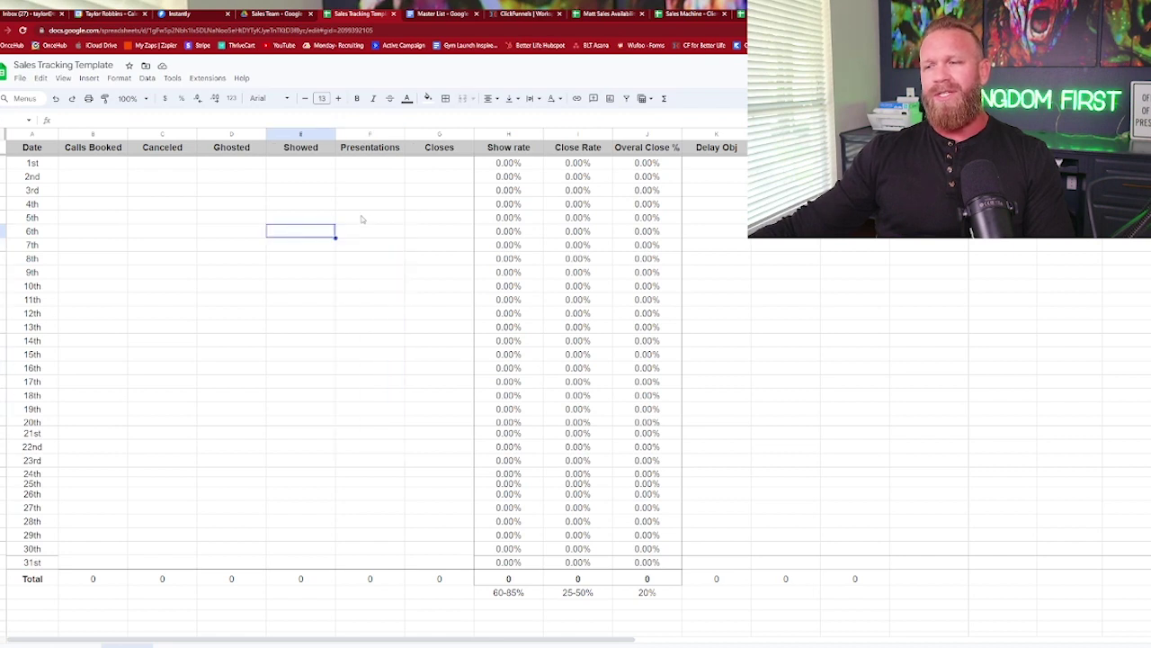
{"action": "left_click", "coordinate": [439, 218]}
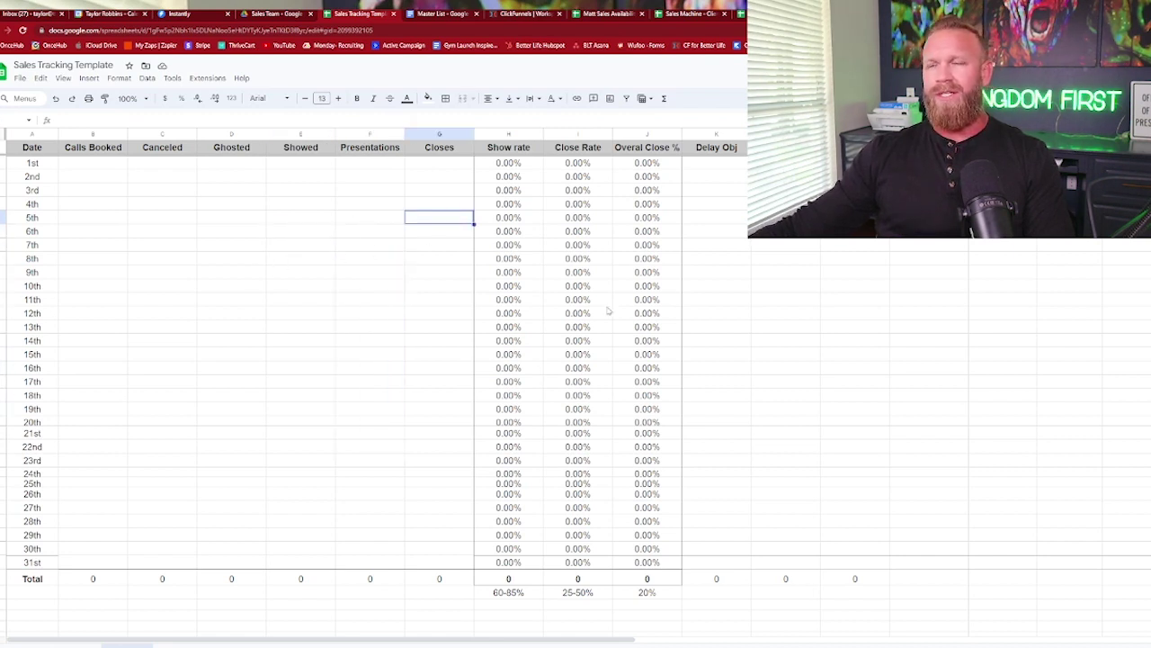
{"action": "left_click", "coordinate": [509, 231]}
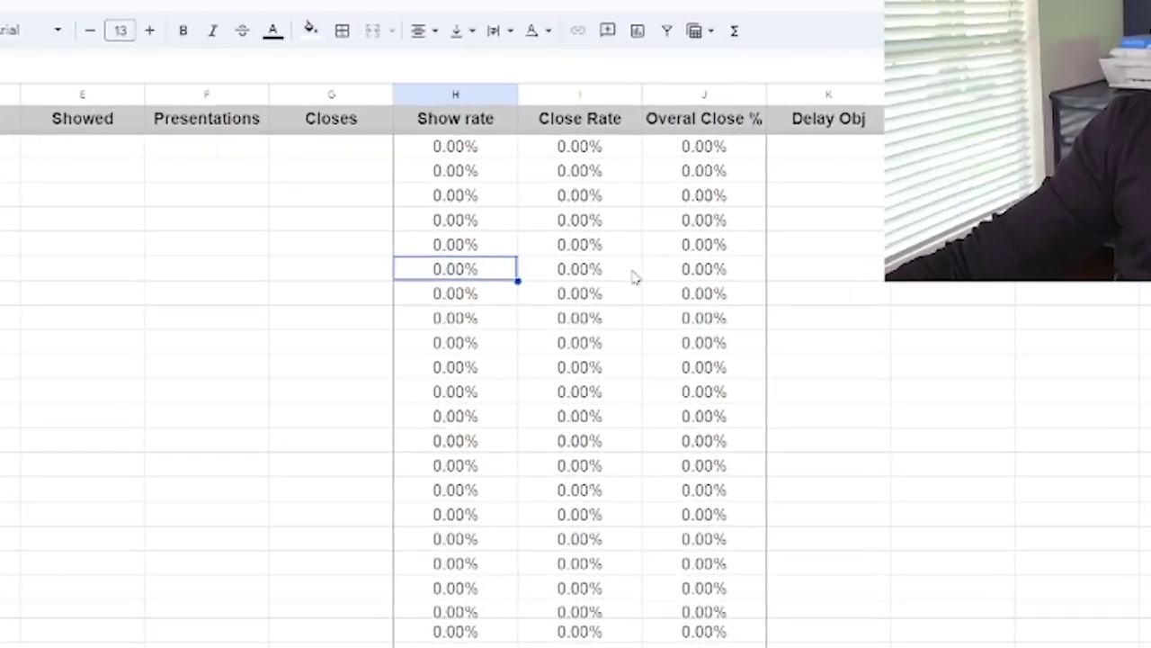
{"action": "left_click", "coordinate": [585, 274]}
{"action": "left_click", "coordinate": [475, 270]}
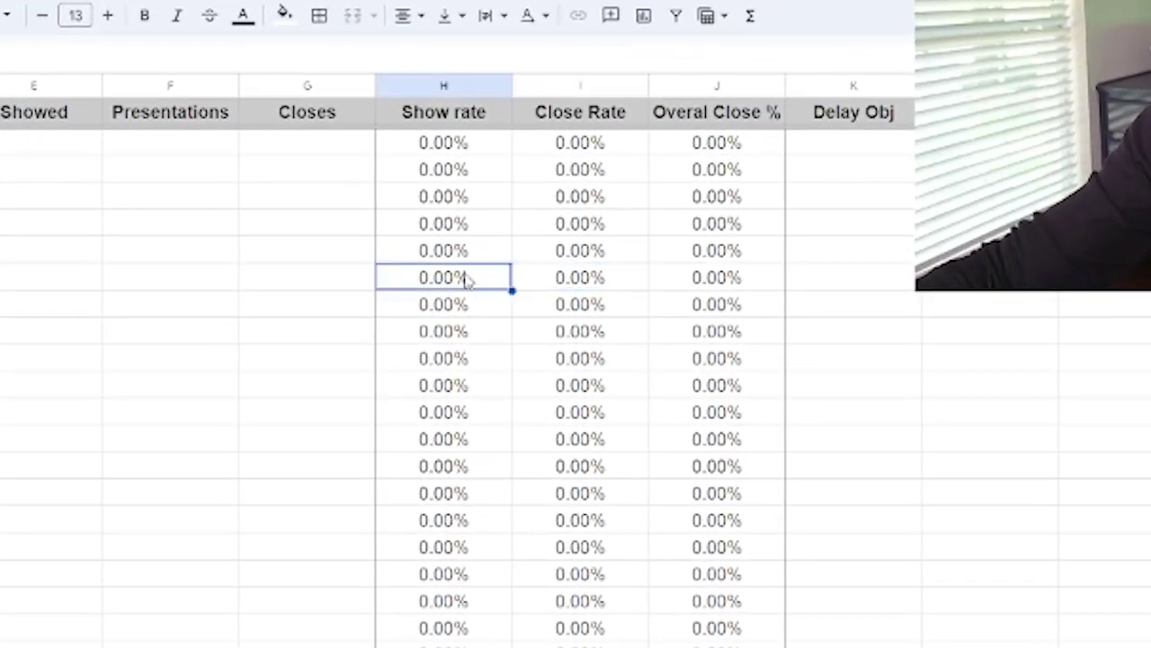
{"action": "left_click", "coordinate": [576, 283]}
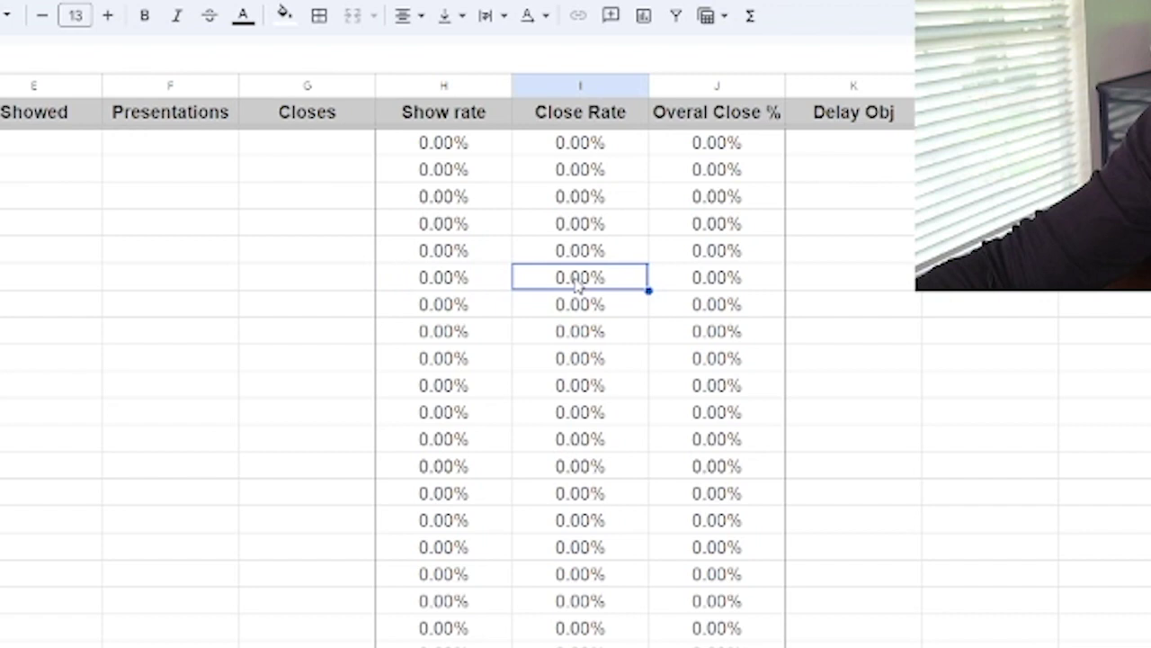
{"action": "left_click", "coordinate": [714, 280]}
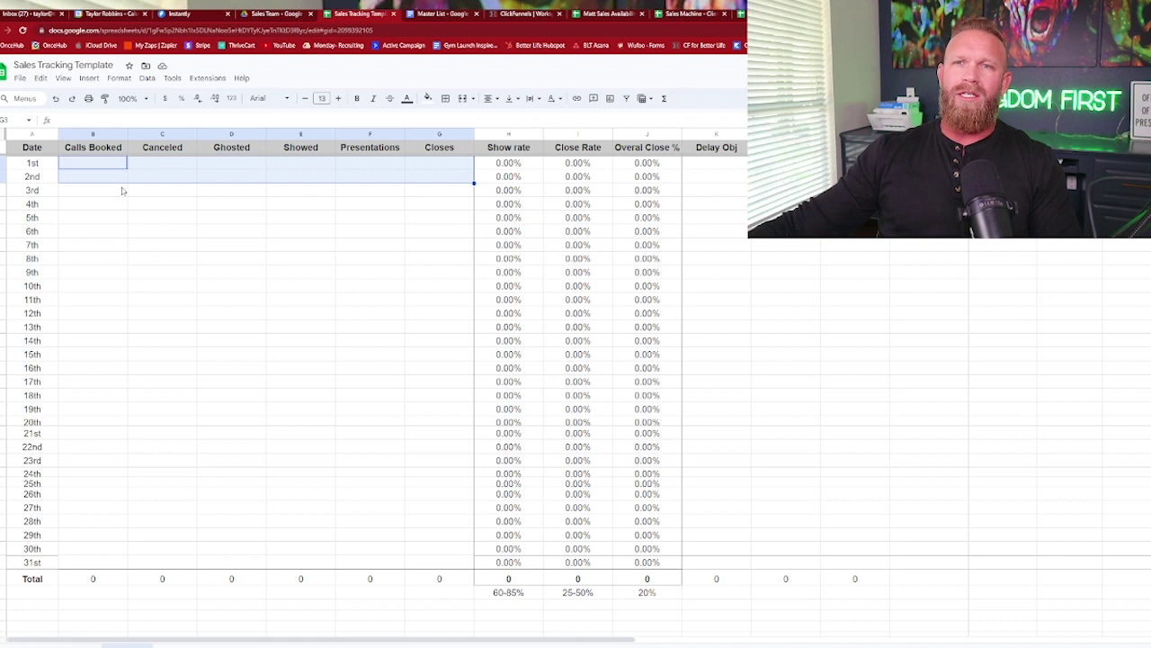
{"action": "left_click", "coordinate": [76, 191]}
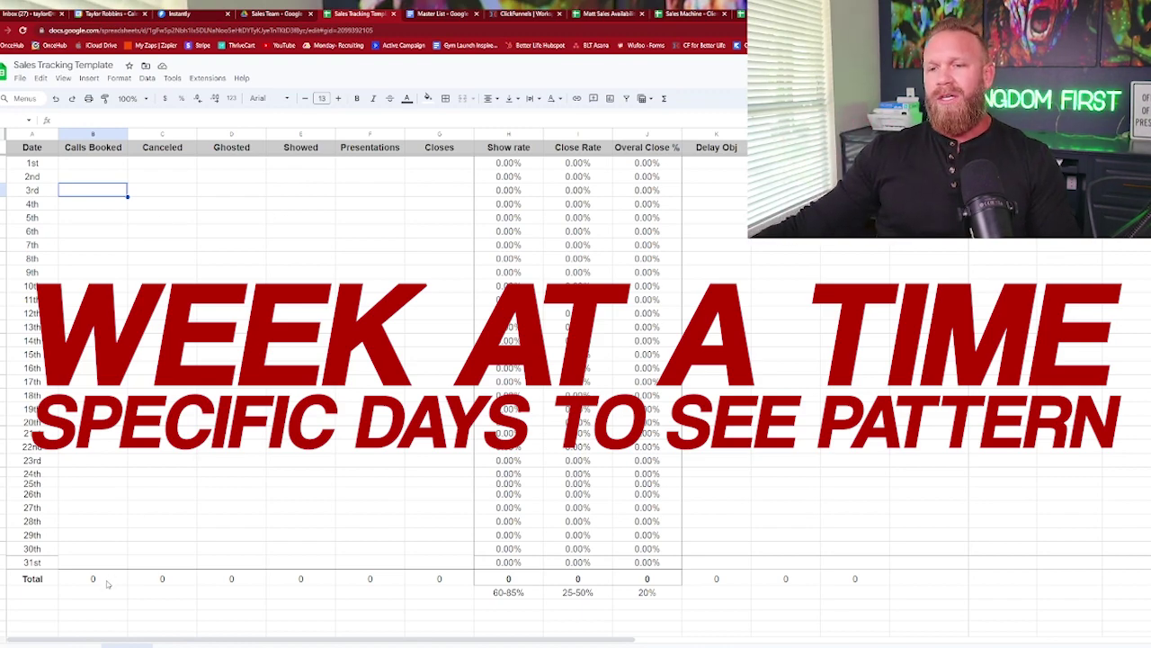
{"action": "left_click_drag", "start_coordinate": [106, 584], "coordinate": [647, 592]}
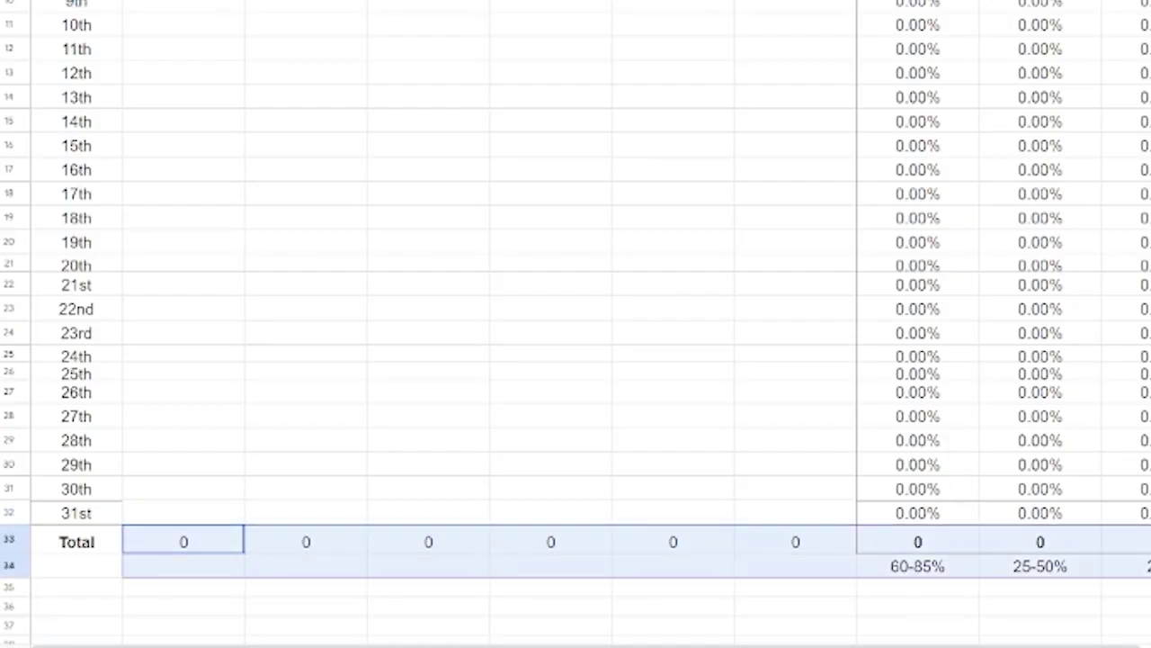
{"action": "left_click", "coordinate": [184, 625]}
{"action": "left_click_drag", "start_coordinate": [90, 204], "coordinate": [416, 278]}
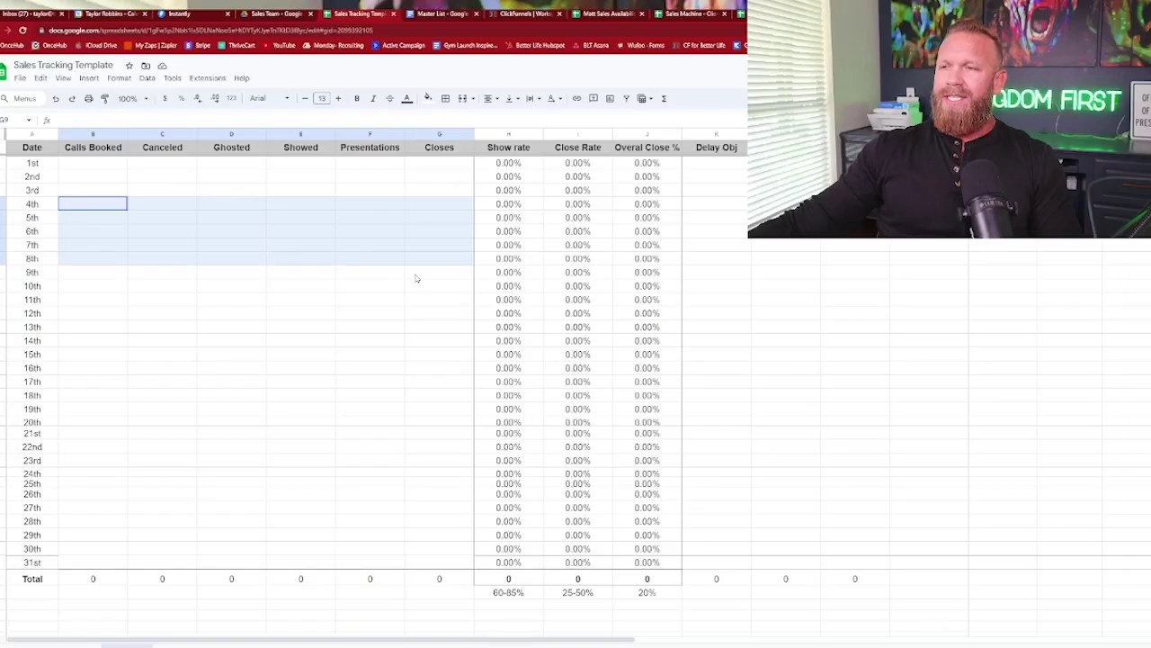
{"action": "left_click", "coordinate": [385, 326]}
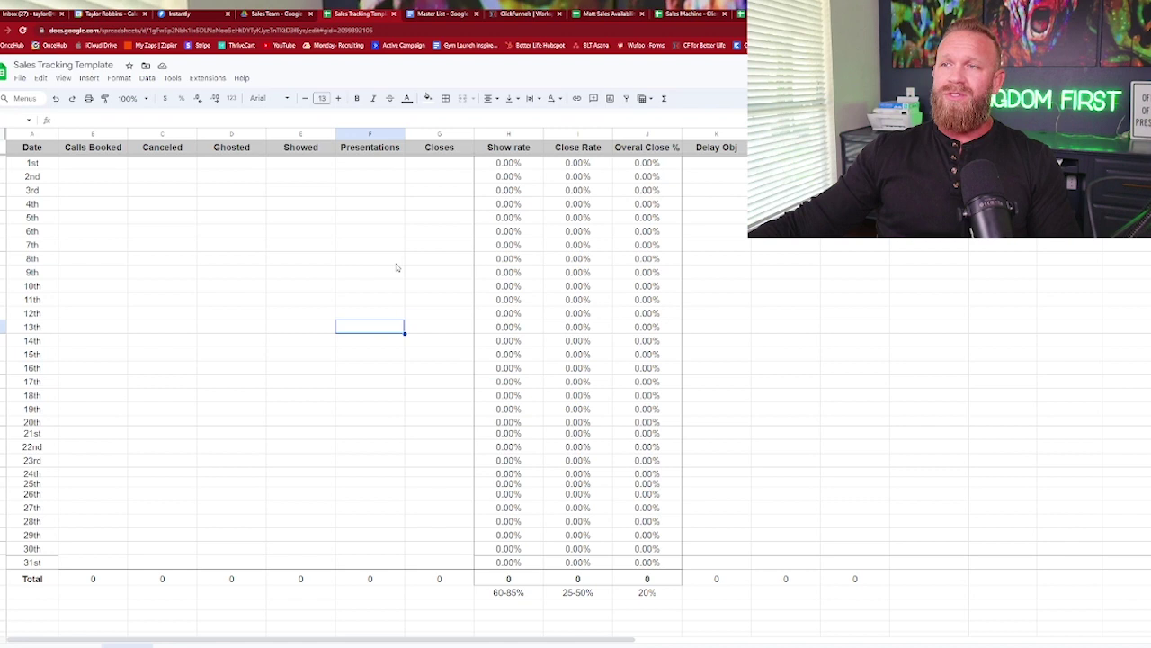
{"action": "left_click_drag", "start_coordinate": [396, 262], "coordinate": [977, 264]}
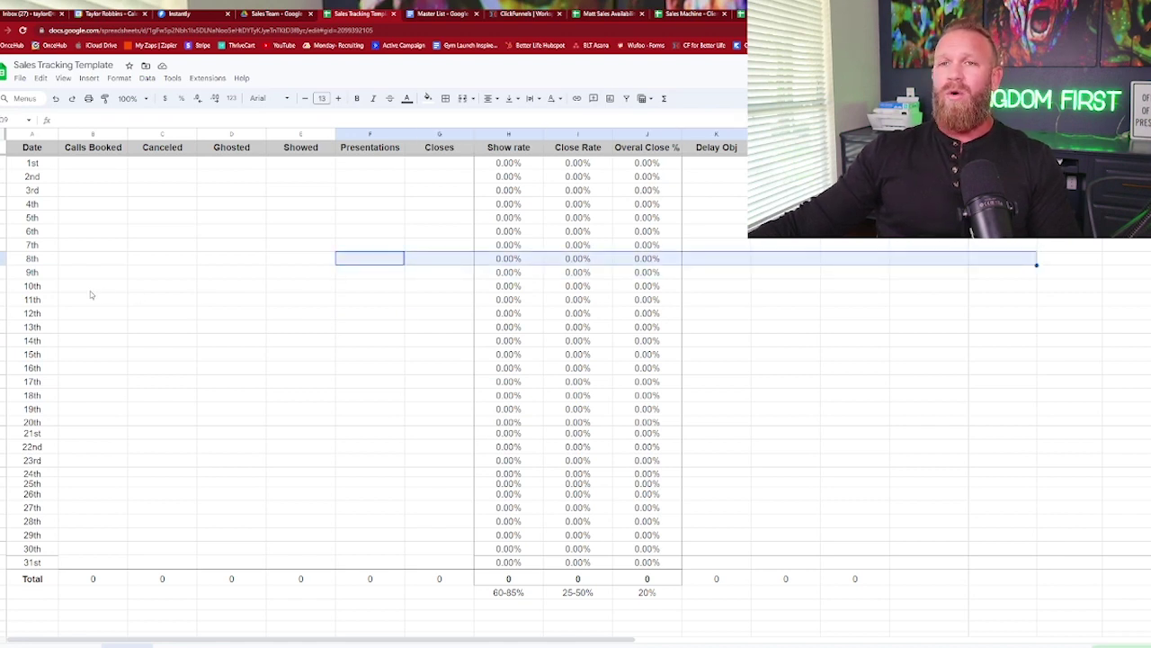
{"action": "left_click_drag", "start_coordinate": [61, 290], "coordinate": [959, 292]}
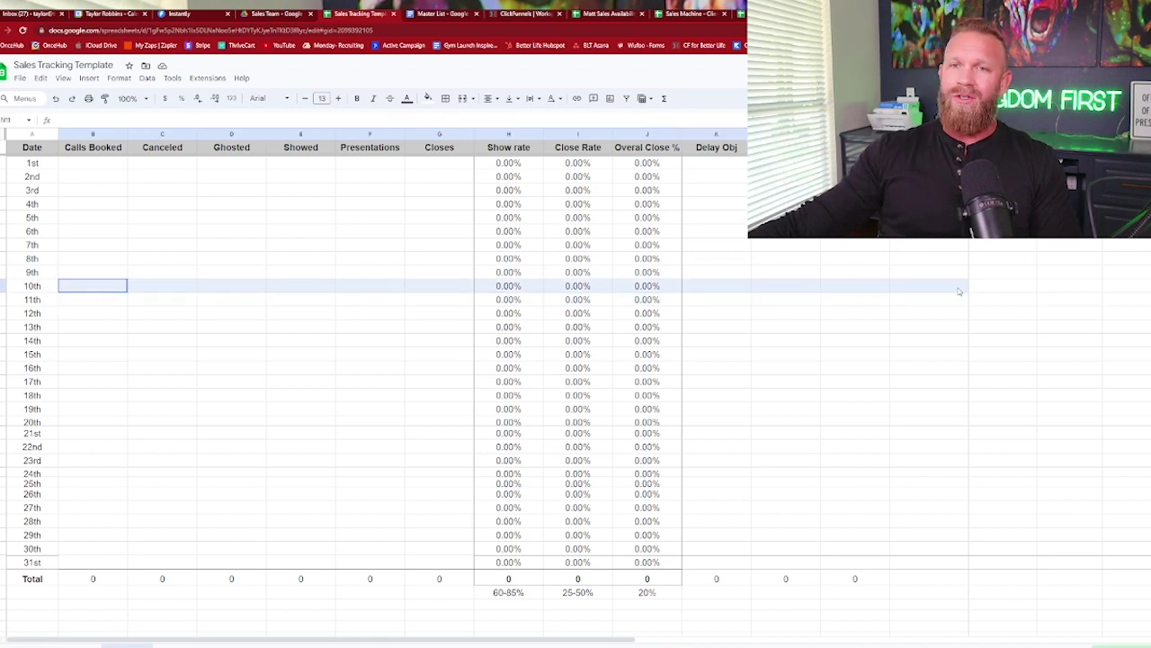
{"action": "left_click", "coordinate": [175, 385]}
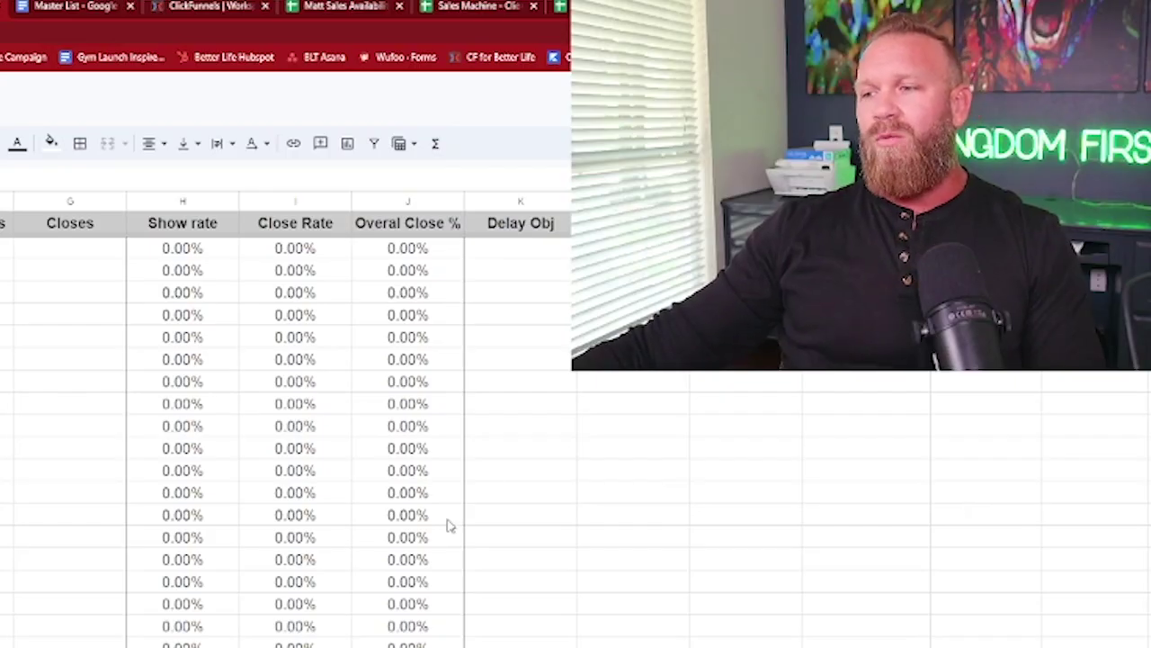
Highlight the objection tracking columns, including the month's Delay Obj entries.
{"action": "left_click", "coordinate": [571, 520]}
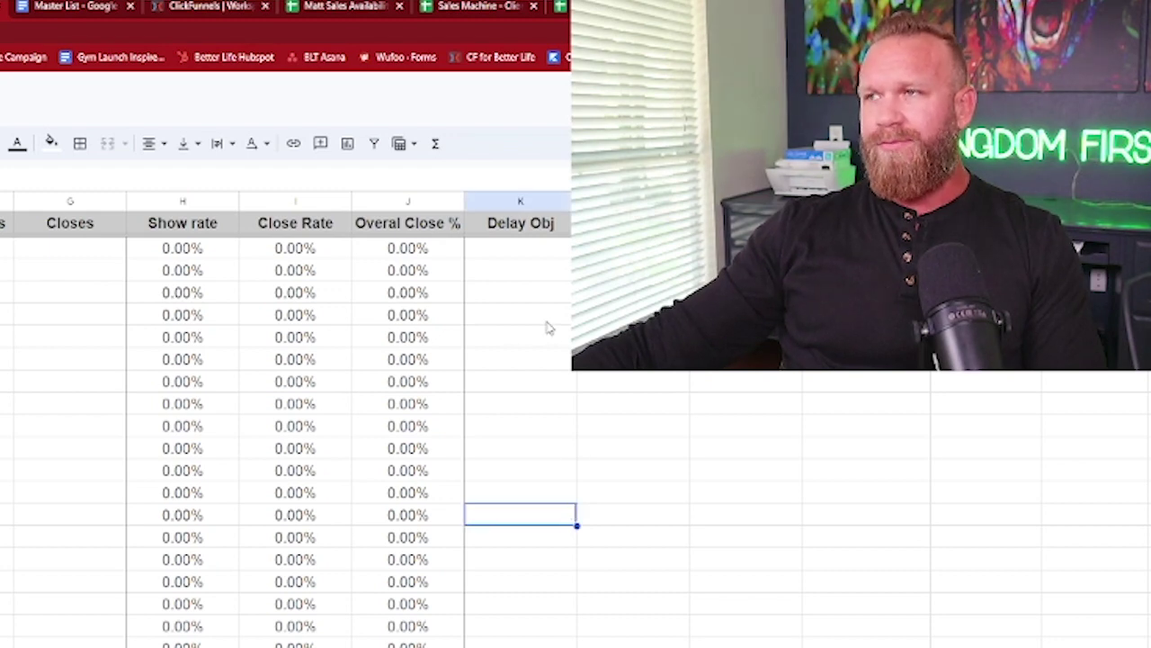
{"action": "left_click_drag", "start_coordinate": [545, 317], "coordinate": [791, 495]}
{"action": "left_click", "coordinate": [543, 630]}
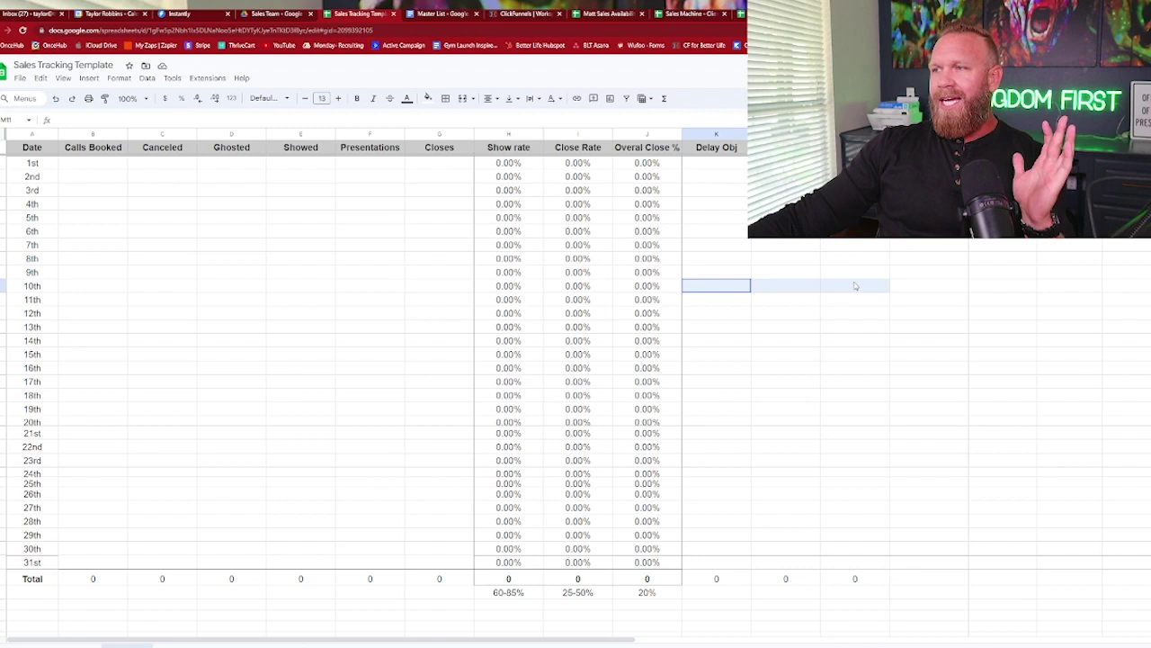
{"action": "left_click_drag", "start_coordinate": [855, 286], "coordinate": [855, 468]}
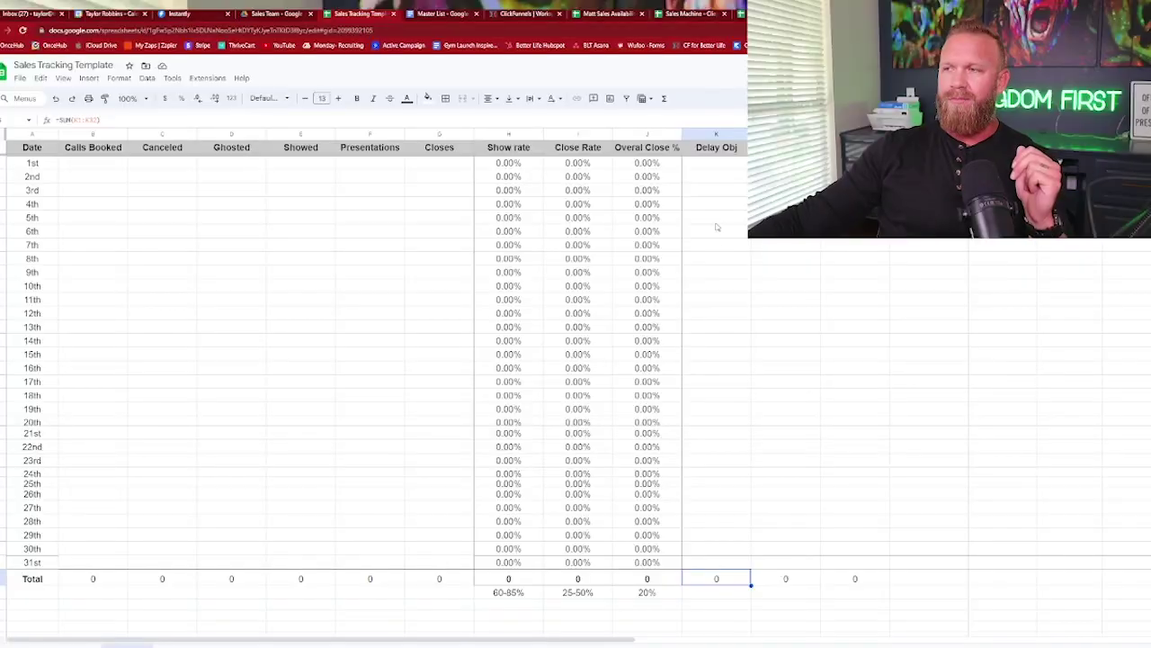
{"action": "left_click_drag", "start_coordinate": [715, 230], "coordinate": [716, 555]}
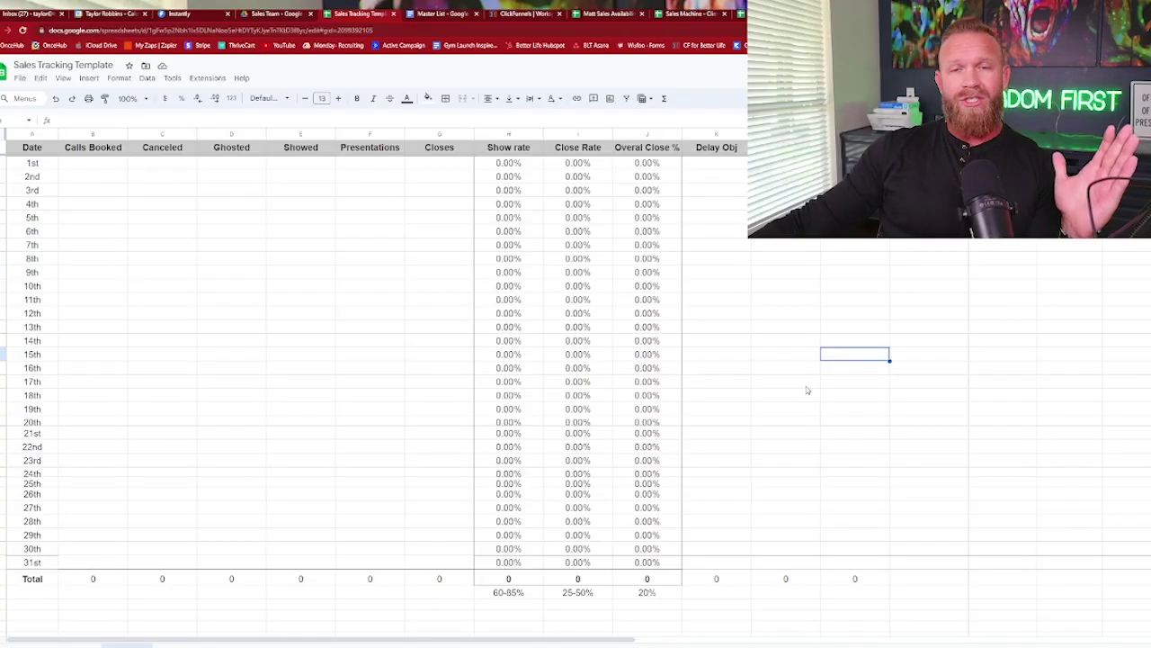
Highlight column M's daily cells down to the 25th, then switch to the Team Totals dashboard.
{"action": "left_click_drag", "start_coordinate": [854, 207], "coordinate": [856, 382]}
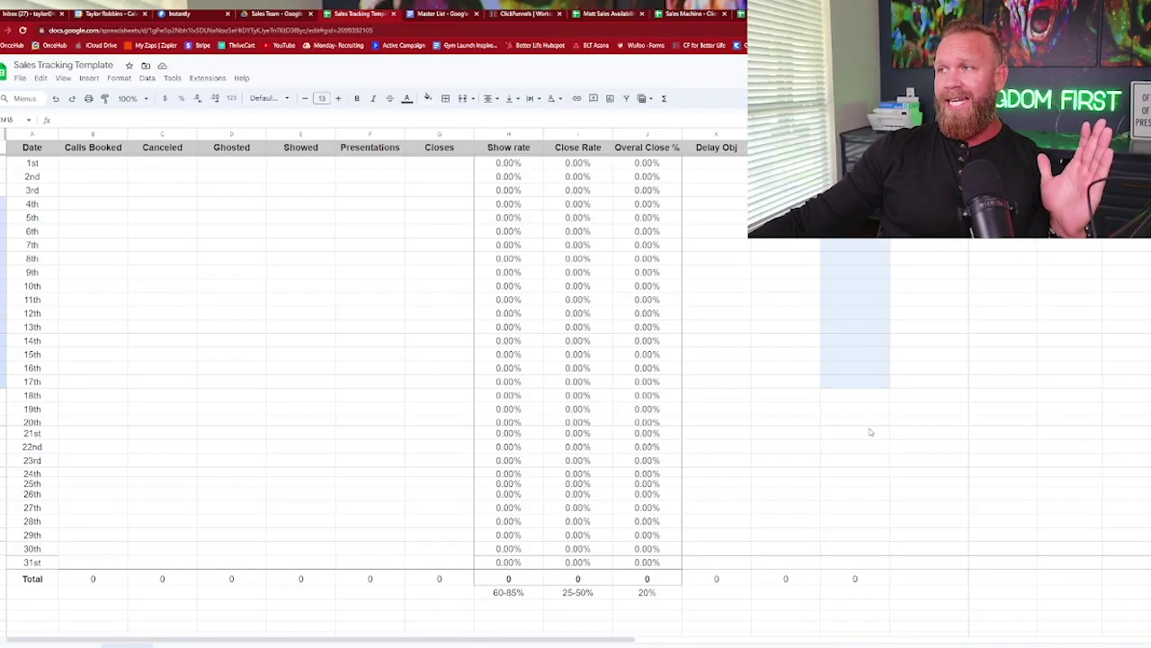
{"action": "left_click_drag", "start_coordinate": [870, 432], "coordinate": [869, 435]}
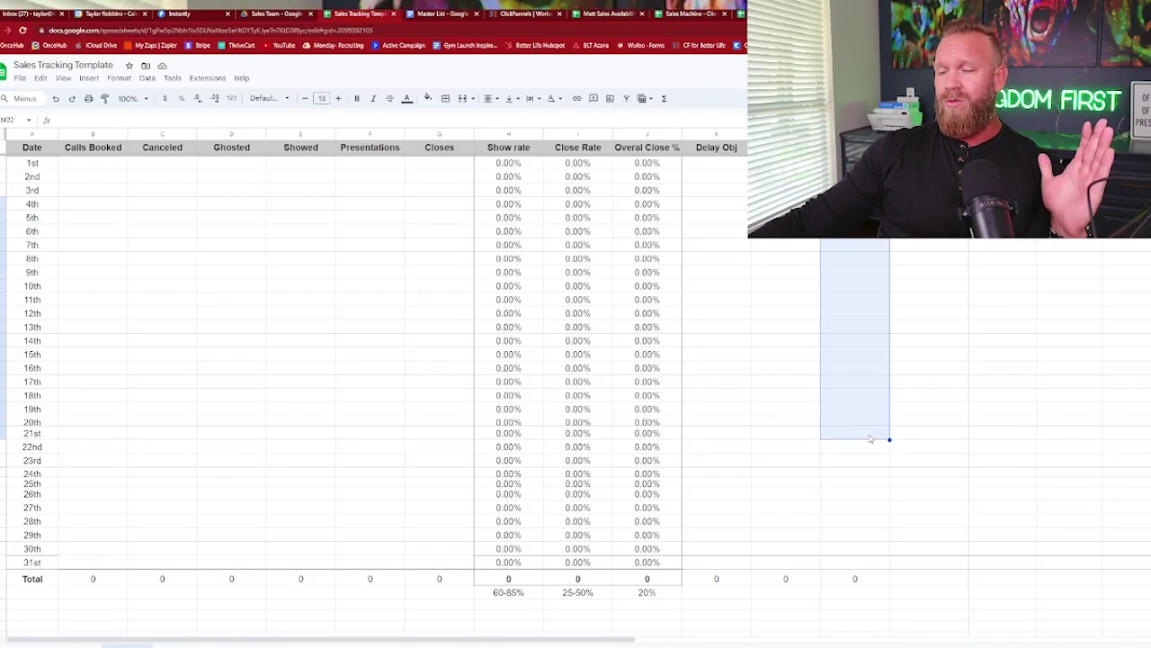
{"action": "left_click", "coordinate": [803, 281]}
{"action": "left_click_drag", "start_coordinate": [855, 247], "coordinate": [846, 495]}
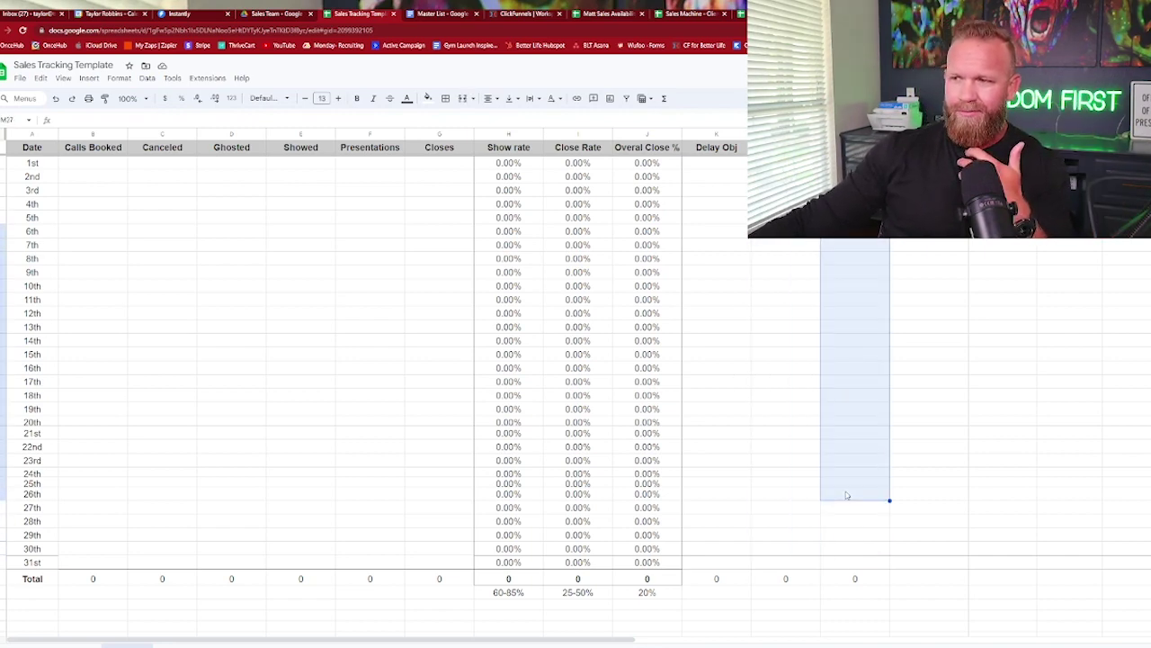
{"action": "key", "text": "ctrl+Page_Down"}
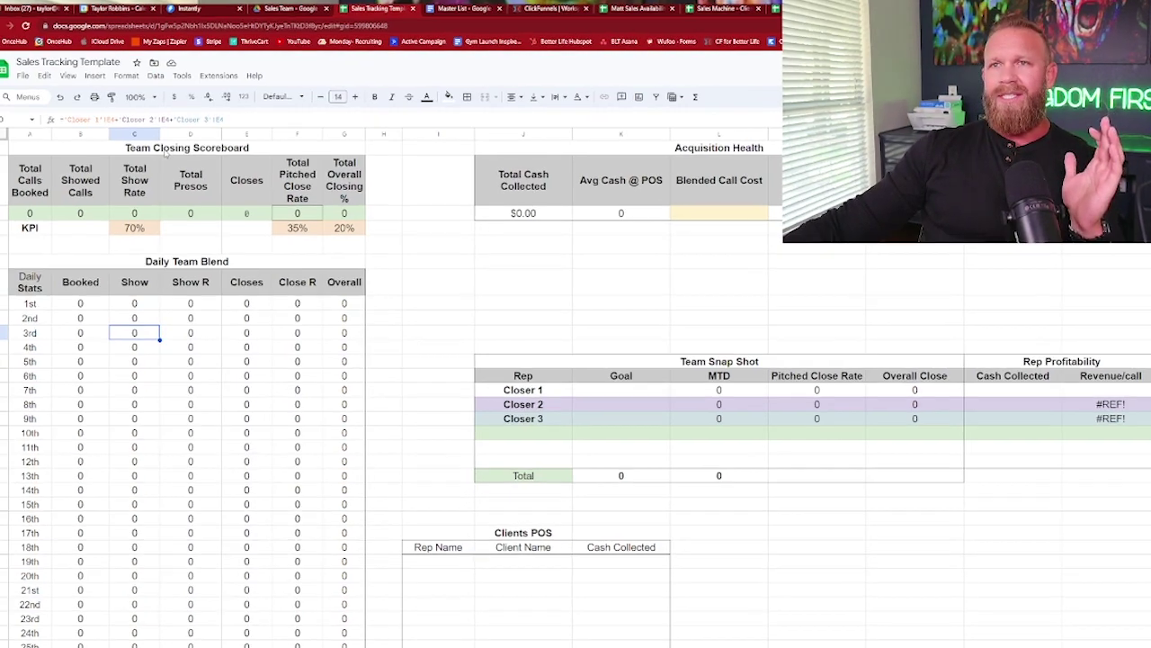
{"action": "left_click", "coordinate": [152, 152]}
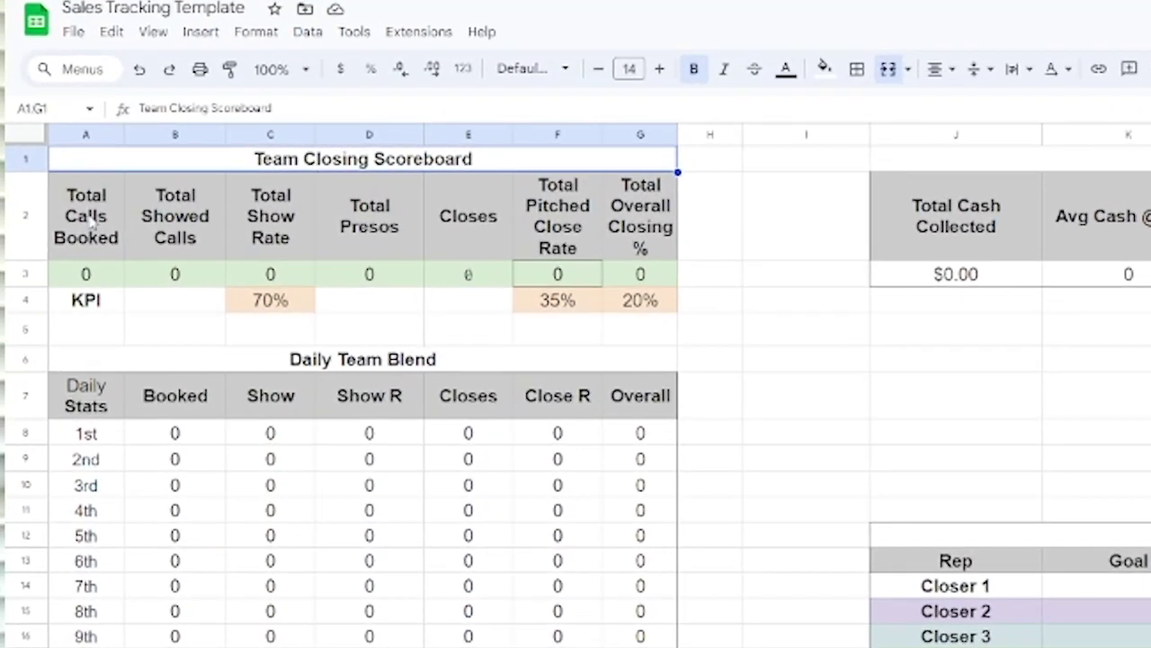
{"action": "left_click", "coordinate": [93, 223]}
{"action": "left_click", "coordinate": [180, 232]}
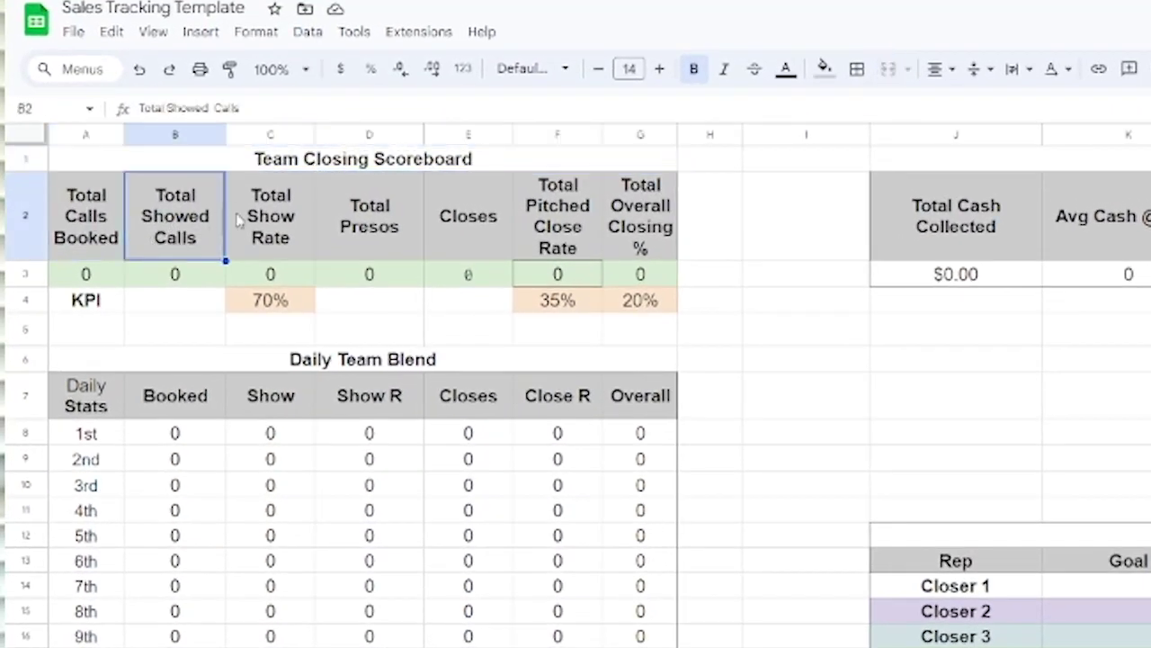
{"action": "left_click", "coordinate": [275, 214]}
{"action": "left_click", "coordinate": [396, 244]}
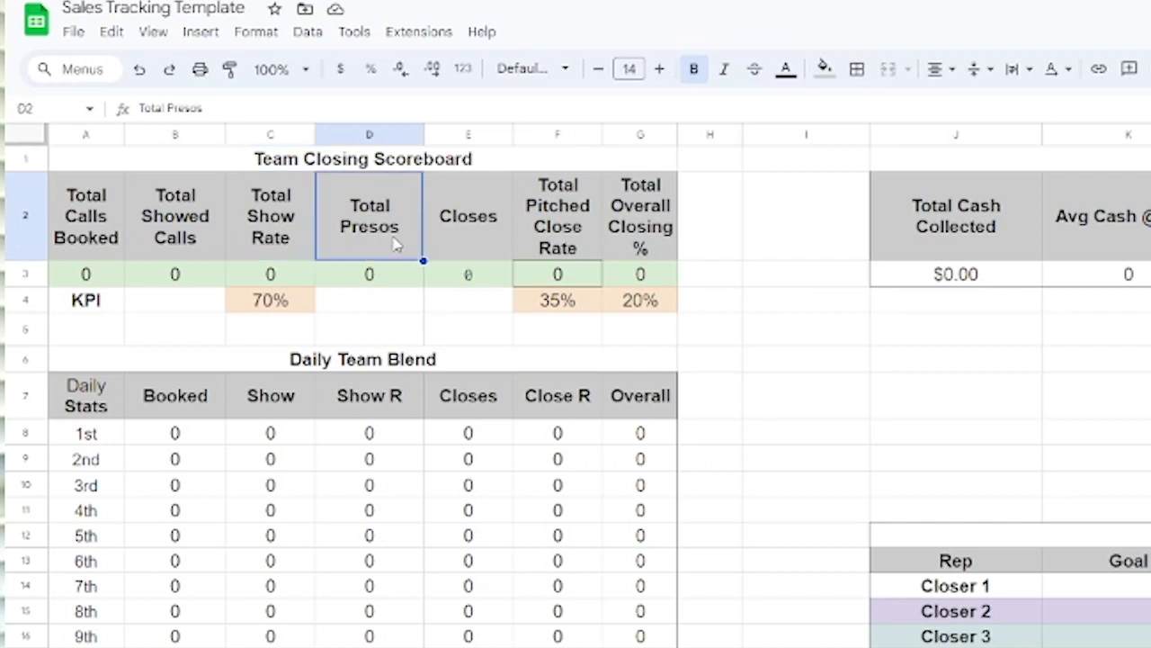
{"action": "left_click", "coordinate": [477, 234]}
{"action": "left_click", "coordinate": [551, 223]}
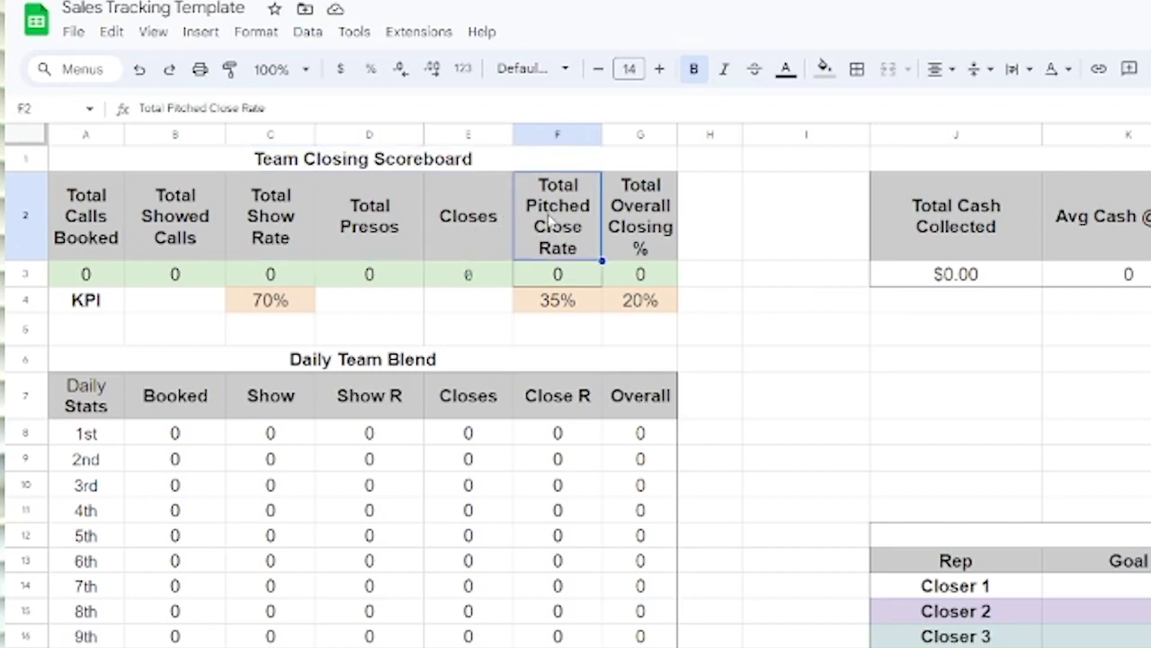
{"action": "left_click", "coordinate": [664, 219]}
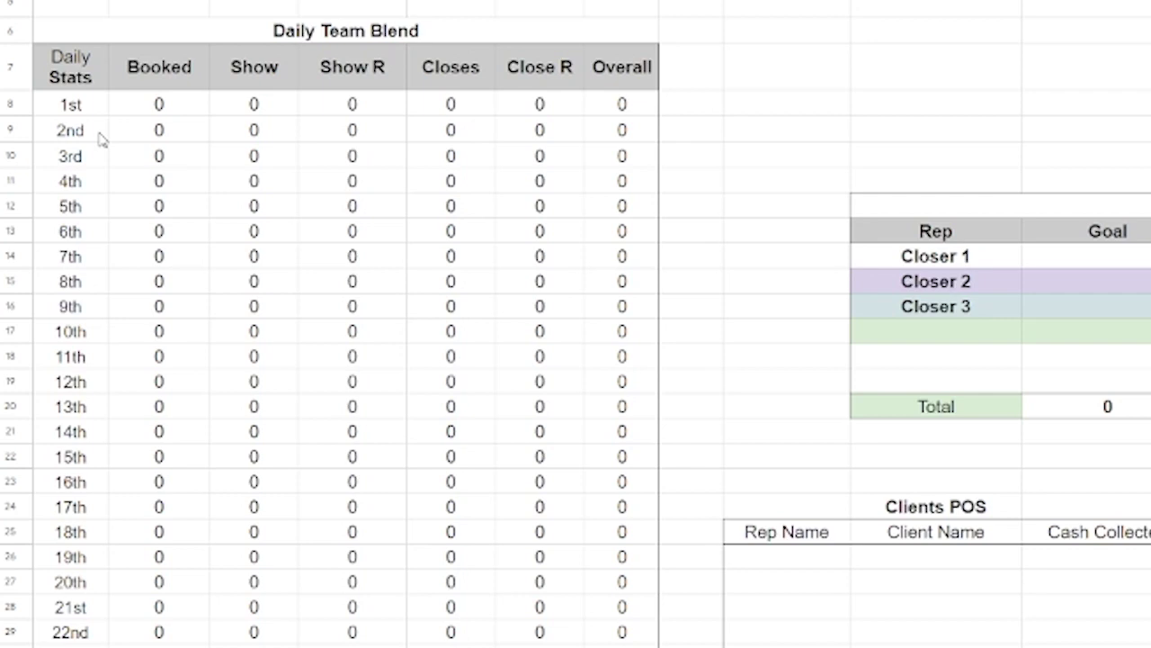
{"action": "left_click_drag", "start_coordinate": [101, 135], "coordinate": [600, 138]}
{"action": "left_click", "coordinate": [93, 214]}
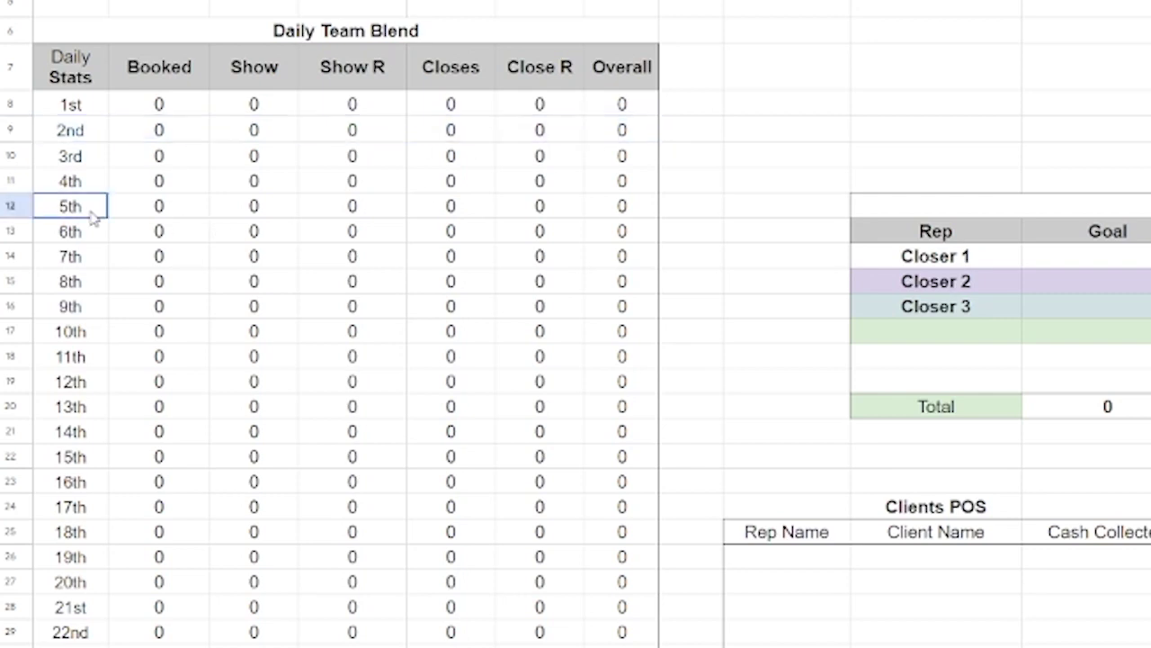
{"action": "left_click_drag", "start_coordinate": [93, 216], "coordinate": [569, 236]}
{"action": "left_click", "coordinate": [454, 331]}
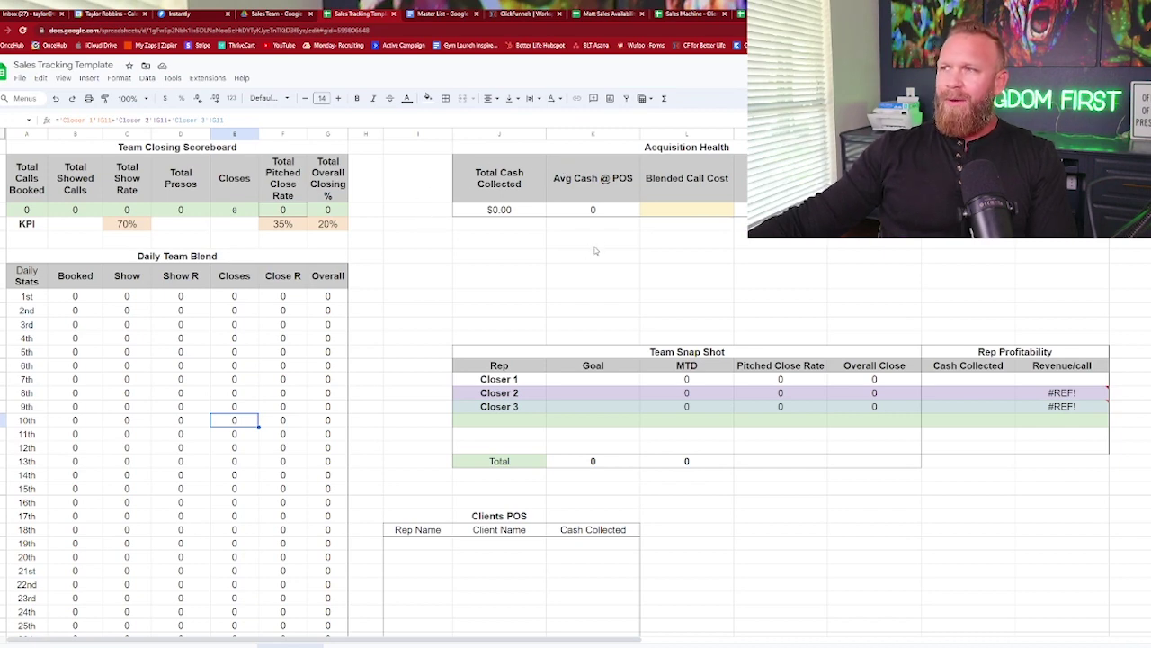
{"action": "left_click", "coordinate": [27, 209]}
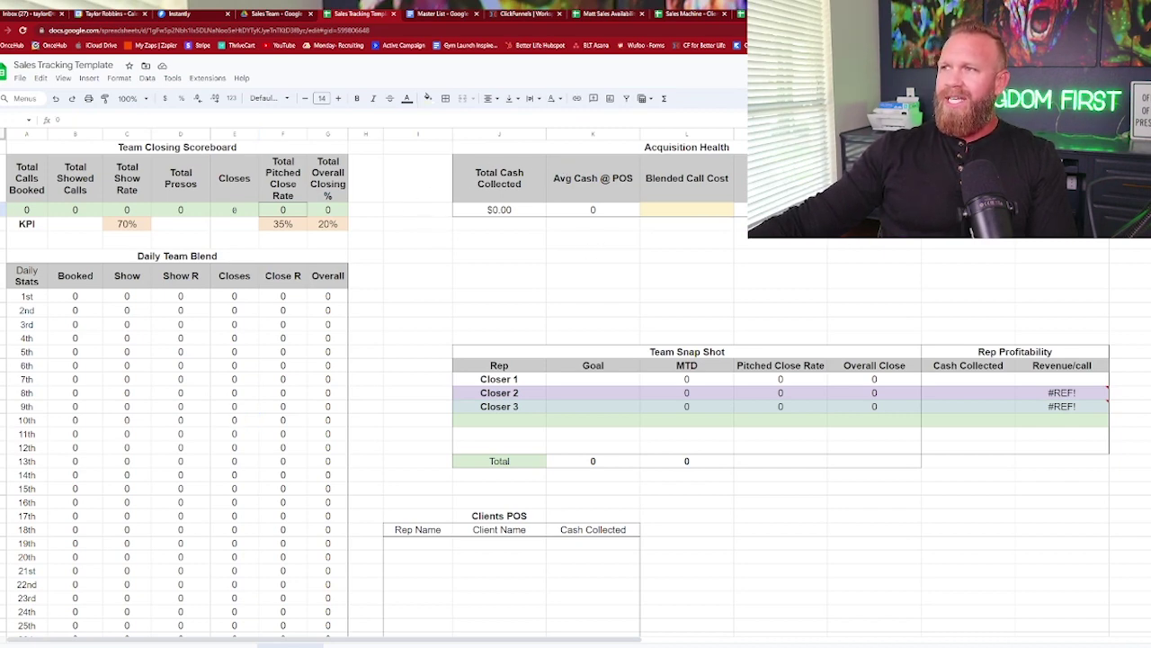
{"action": "left_click", "coordinate": [705, 214]}
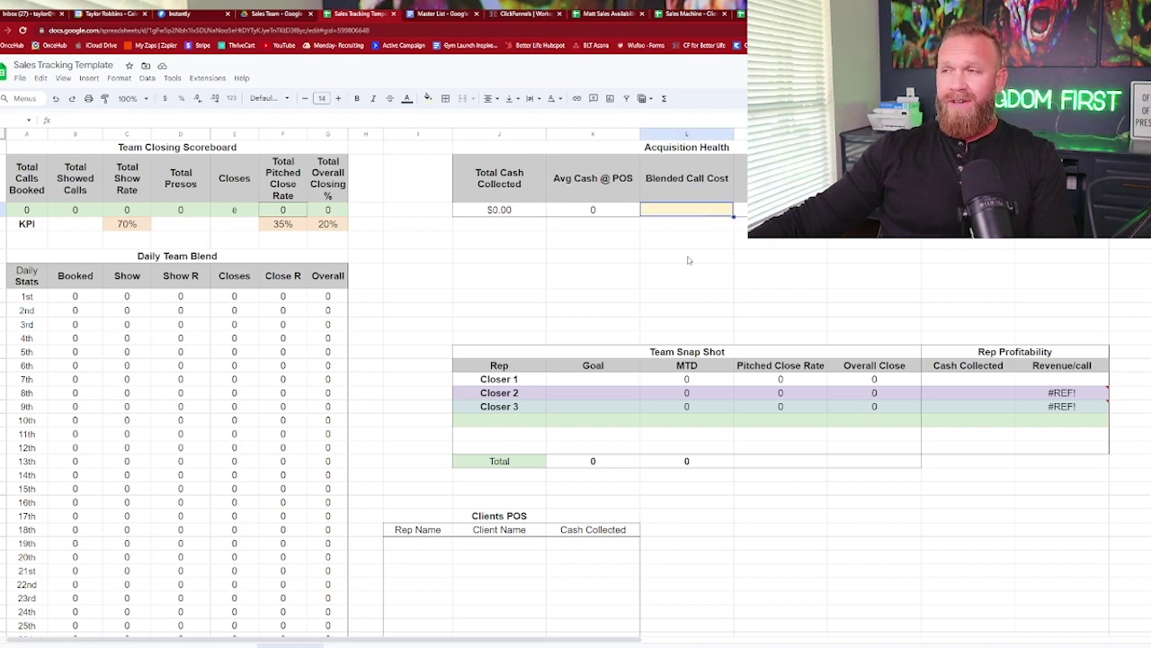
{"action": "left_click", "coordinate": [331, 209]}
{"action": "left_click", "coordinate": [529, 209]}
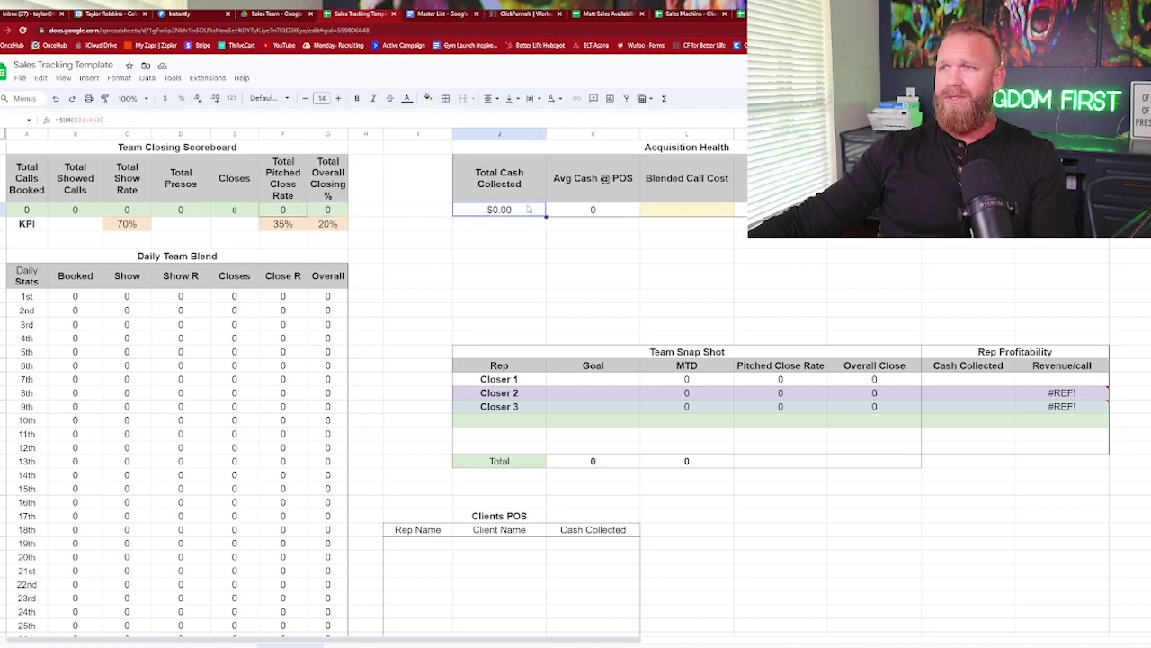
{"action": "scroll", "coordinate": [514, 247], "scroll_direction": "down", "scroll_amount": 3}
{"action": "left_click", "coordinate": [446, 367]}
{"action": "left_click_drag", "start_coordinate": [446, 367], "coordinate": [582, 576]}
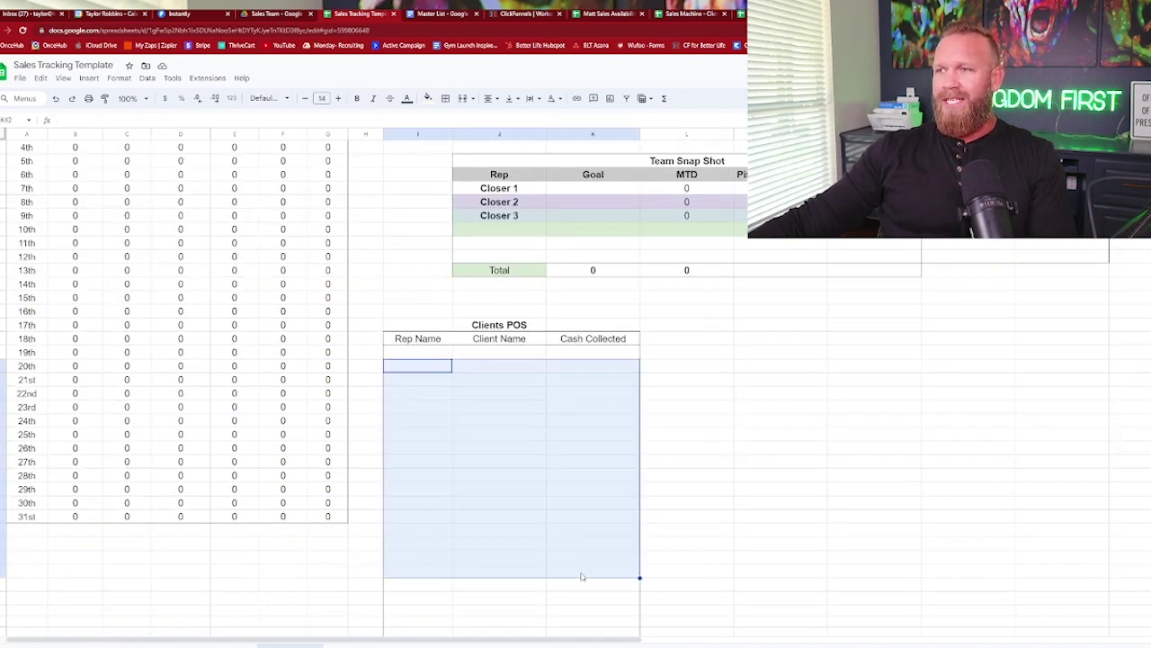
{"action": "scroll", "coordinate": [590, 538], "scroll_direction": "up", "scroll_amount": 3}
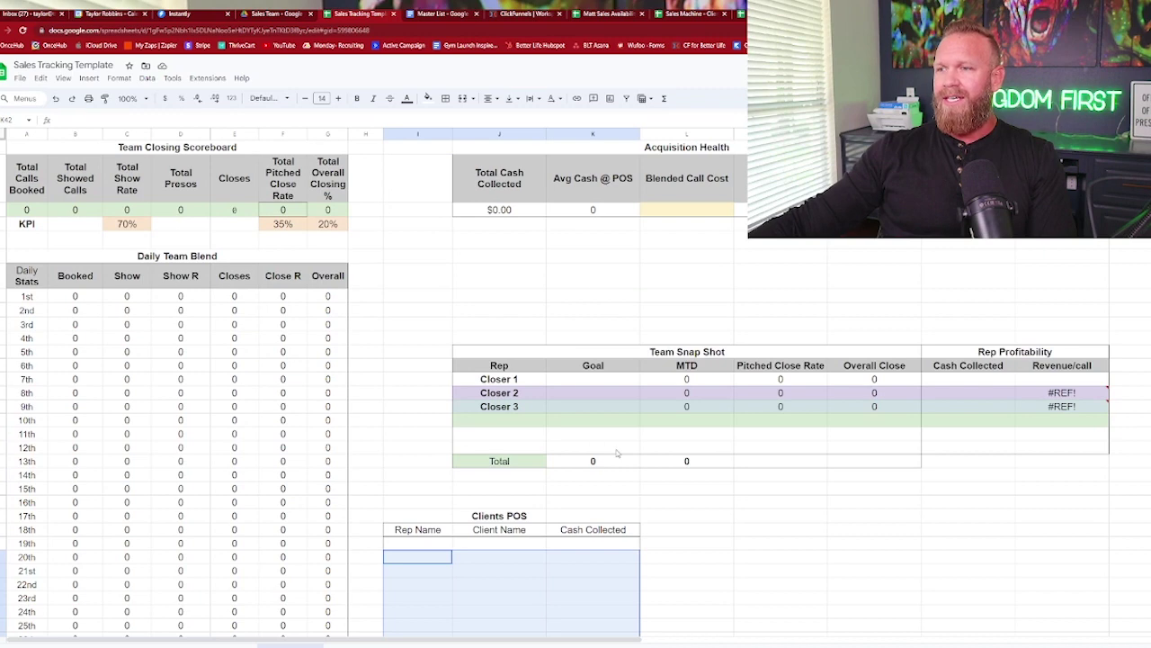
{"action": "left_click", "coordinate": [593, 210]}
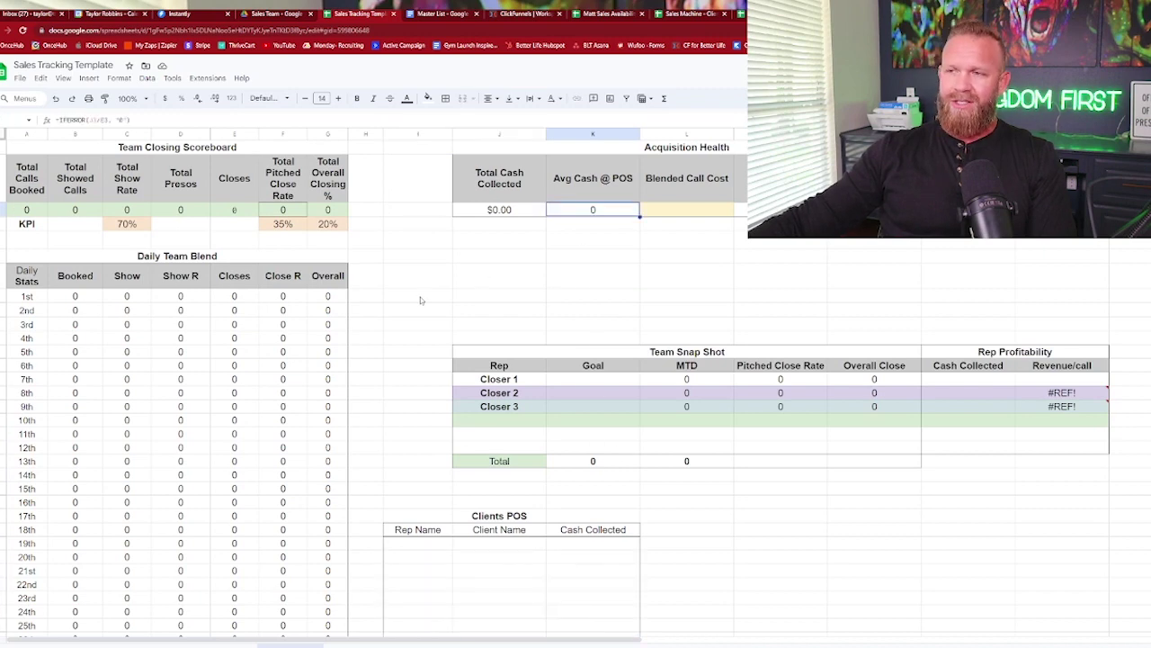
{"action": "left_click", "coordinate": [764, 260]}
{"action": "left_click", "coordinate": [755, 210]}
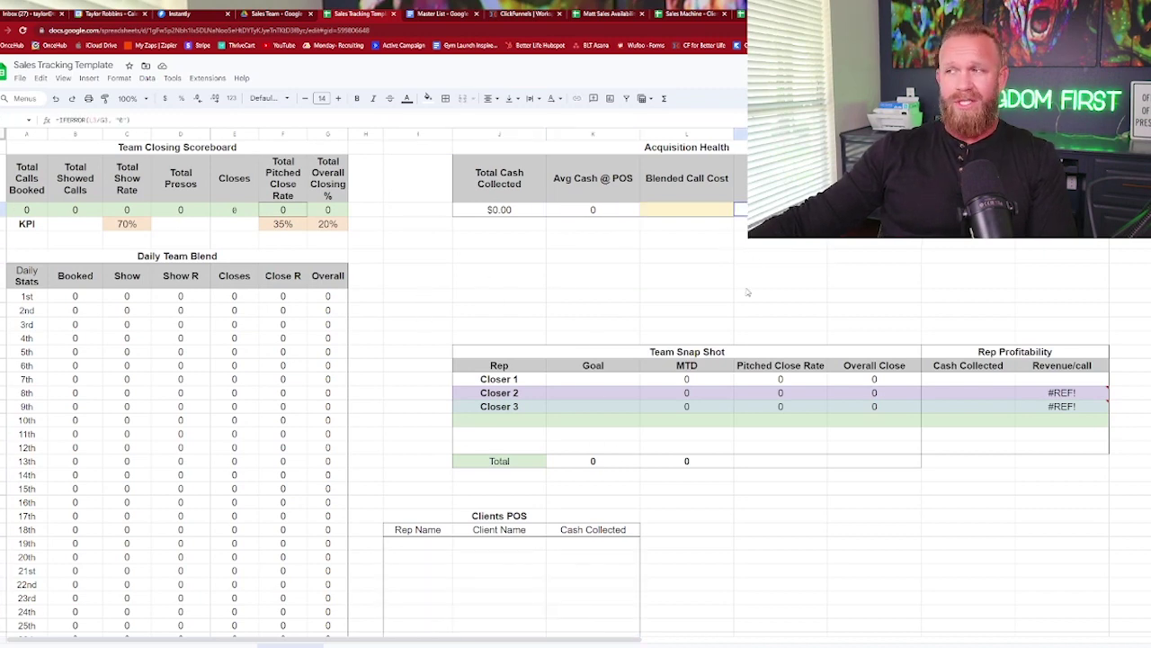
{"action": "scroll", "coordinate": [572, 300], "scroll_direction": "down", "scroll_amount": 2}
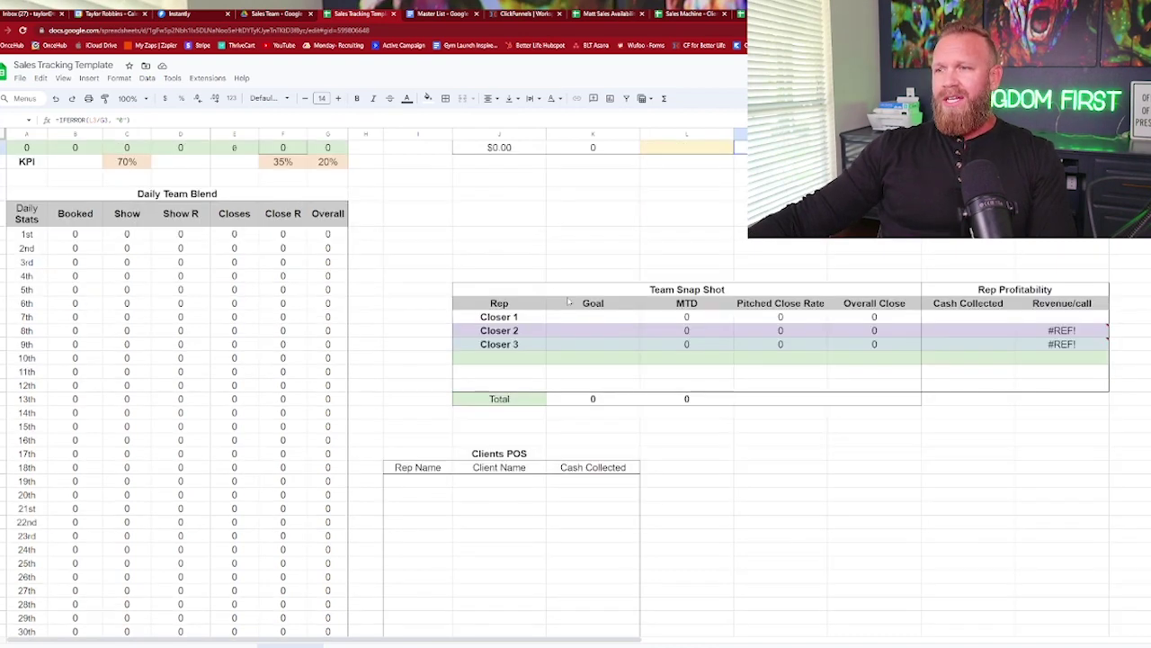
{"action": "left_click_drag", "start_coordinate": [498, 259], "coordinate": [1095, 427]}
{"action": "left_click", "coordinate": [880, 497]}
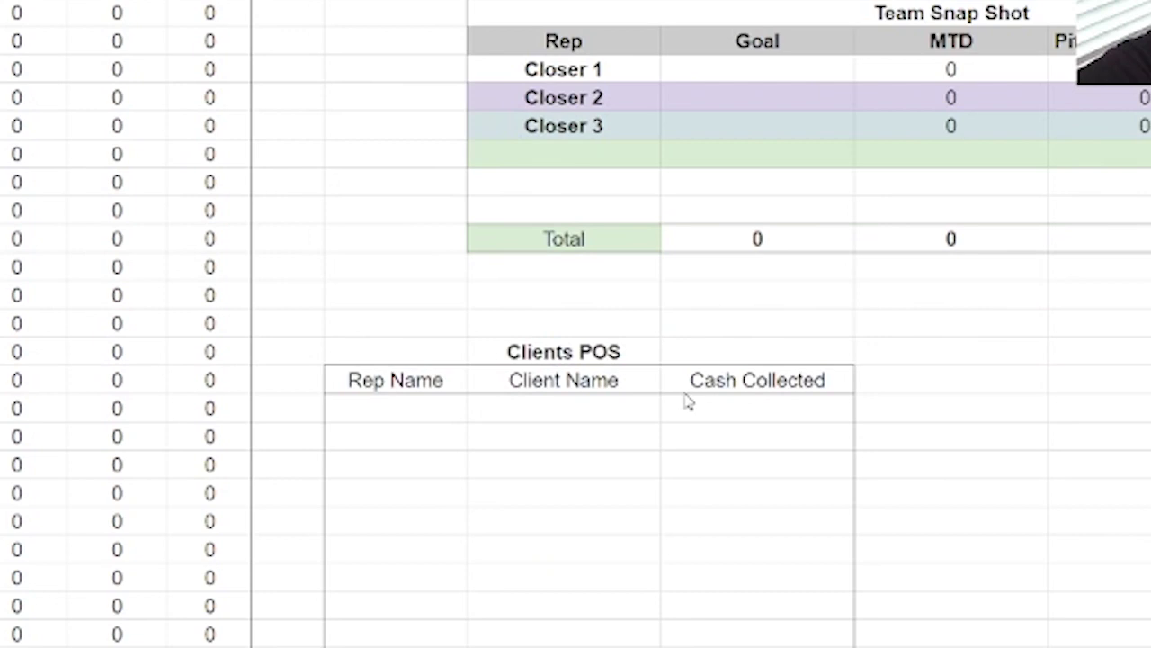
{"action": "left_click_drag", "start_coordinate": [403, 326], "coordinate": [899, 646]}
{"action": "left_click", "coordinate": [899, 644]}
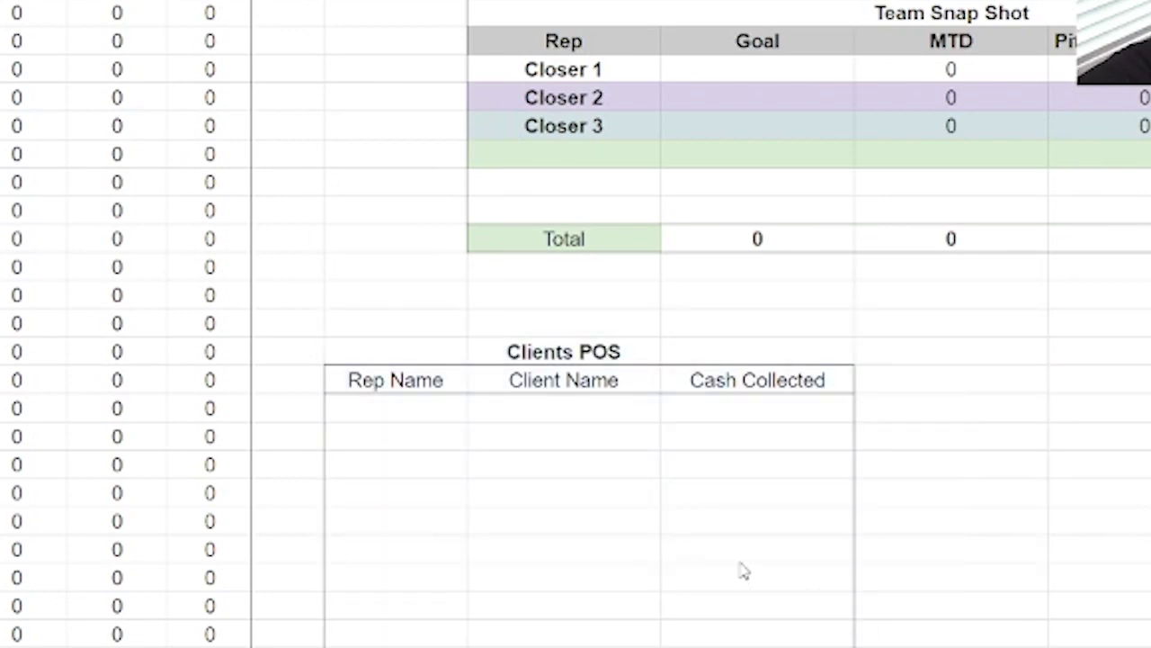
{"action": "scroll", "coordinate": [743, 570], "scroll_direction": "down", "scroll_amount": 3}
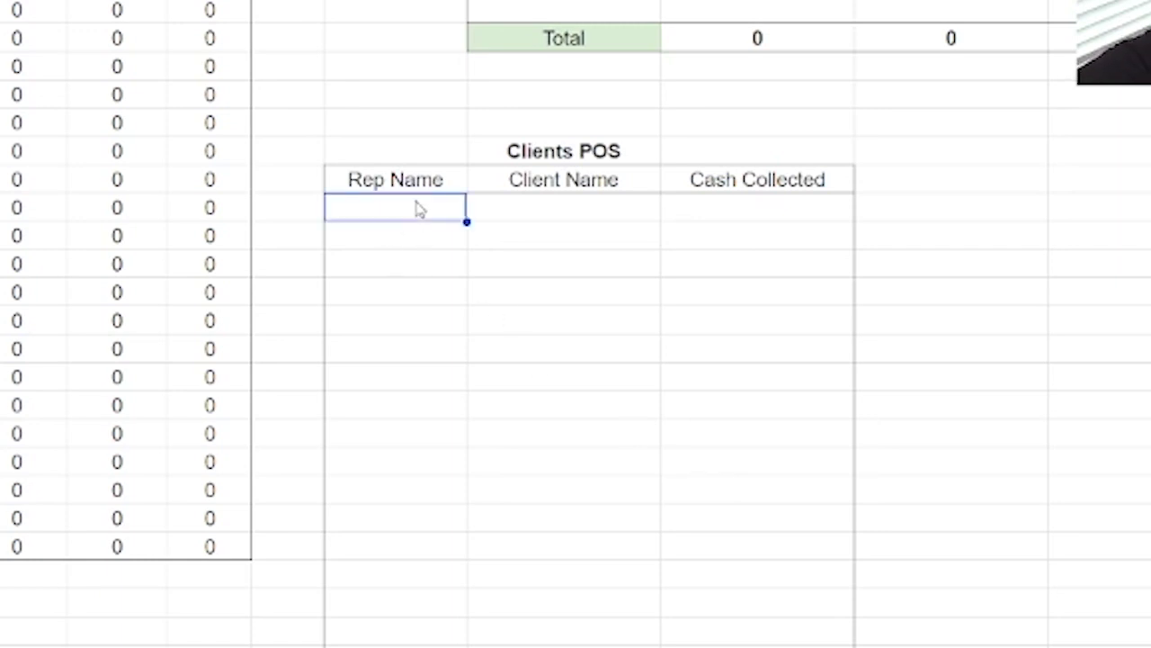
{"action": "left_click", "coordinate": [557, 210]}
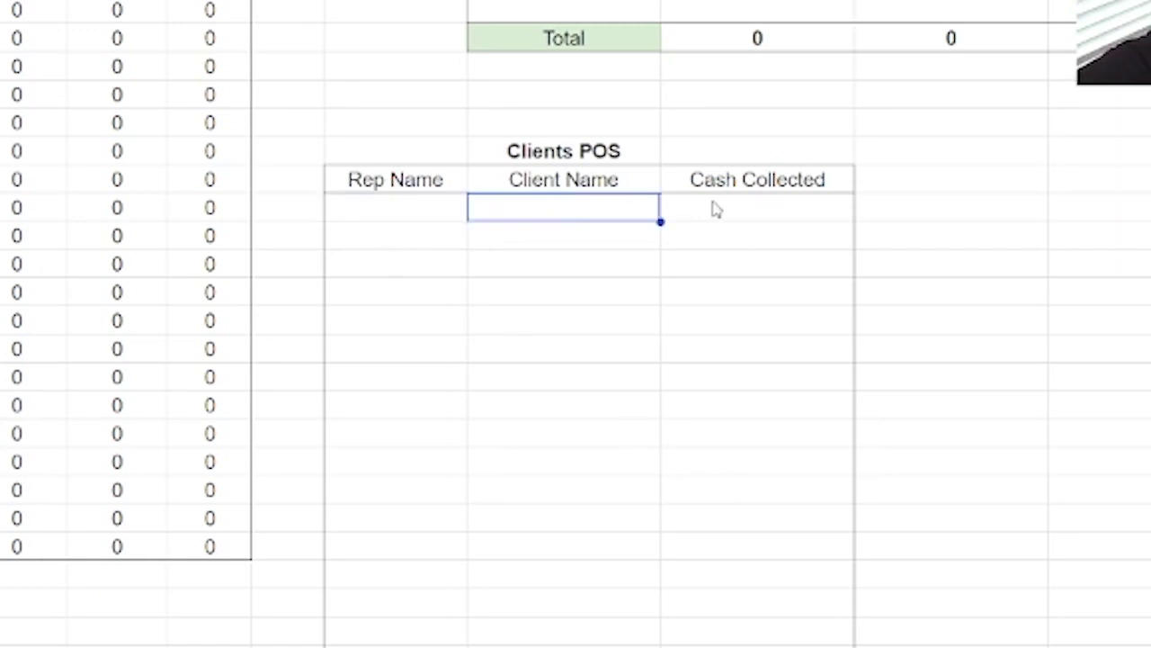
{"action": "left_click", "coordinate": [737, 214]}
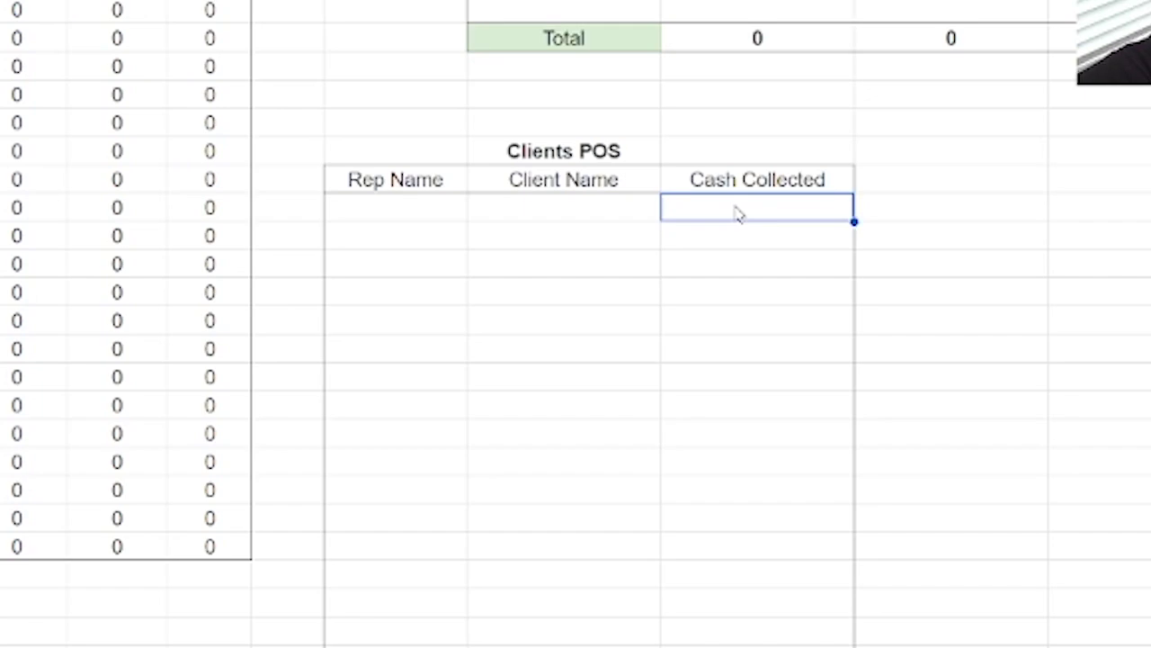
{"action": "left_click", "coordinate": [409, 338]}
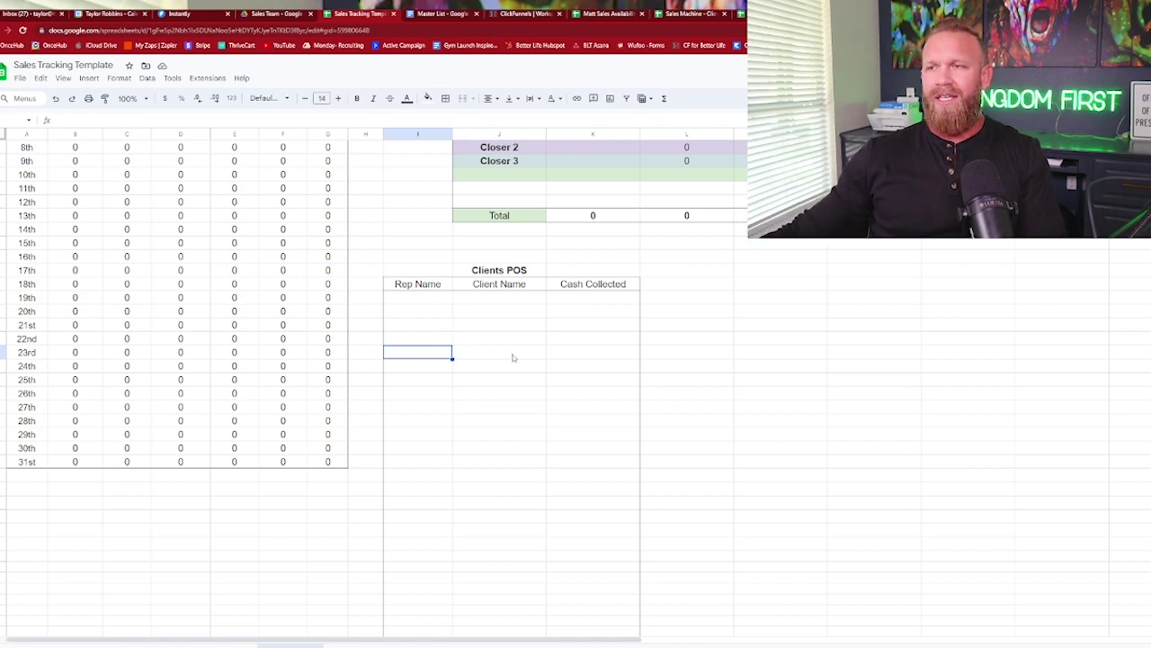
{"action": "left_click", "coordinate": [585, 329]}
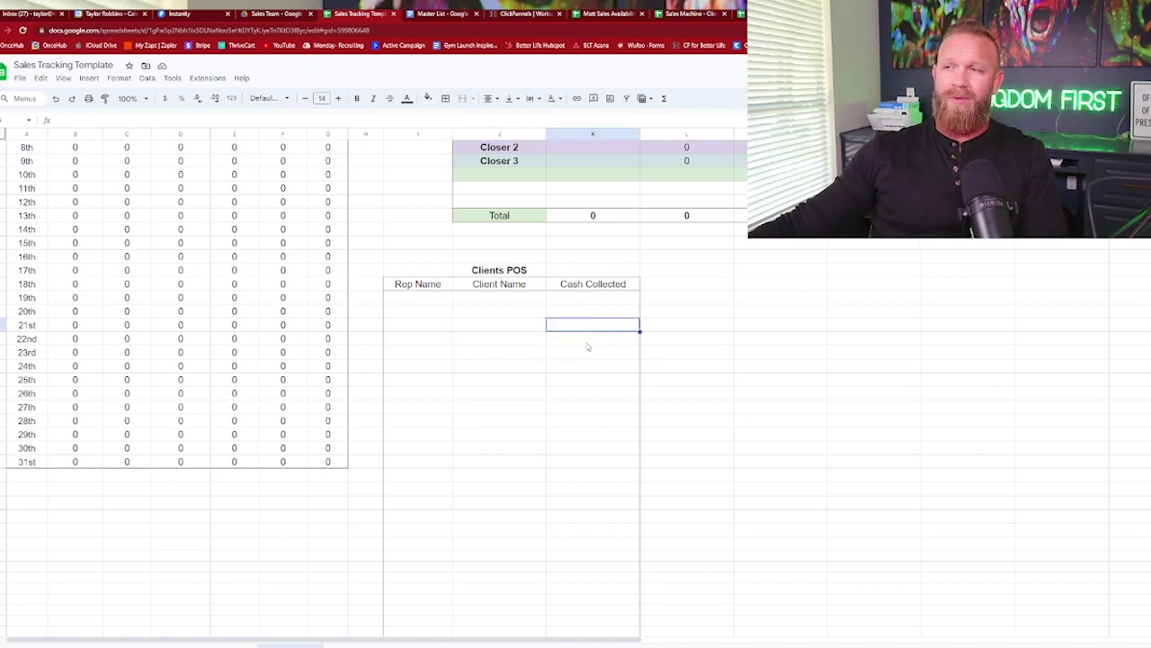
{"action": "left_click", "coordinate": [587, 344]}
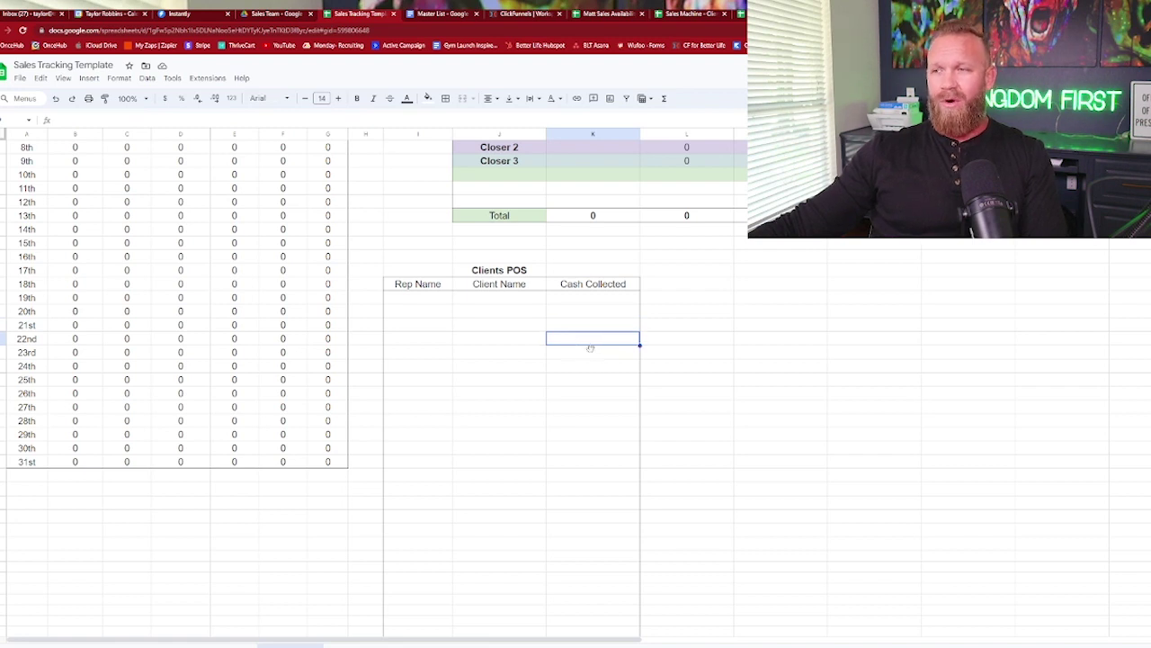
{"action": "scroll", "coordinate": [454, 369], "scroll_direction": "up", "scroll_amount": 1}
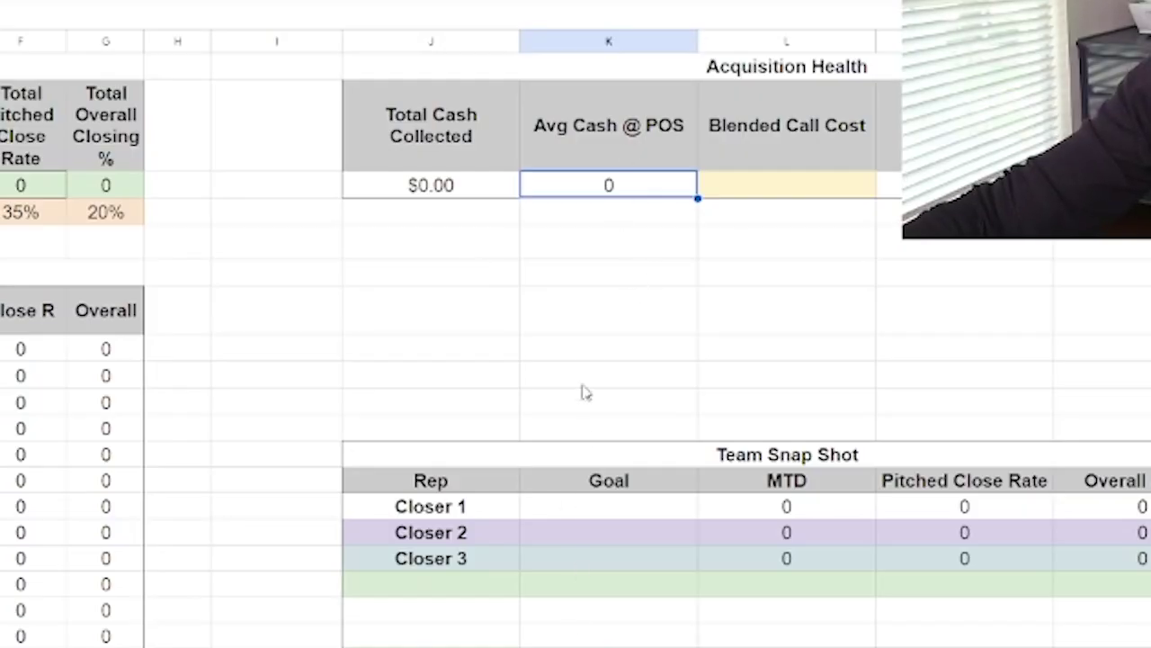
{"action": "scroll", "coordinate": [635, 579], "scroll_direction": "down", "scroll_amount": 4}
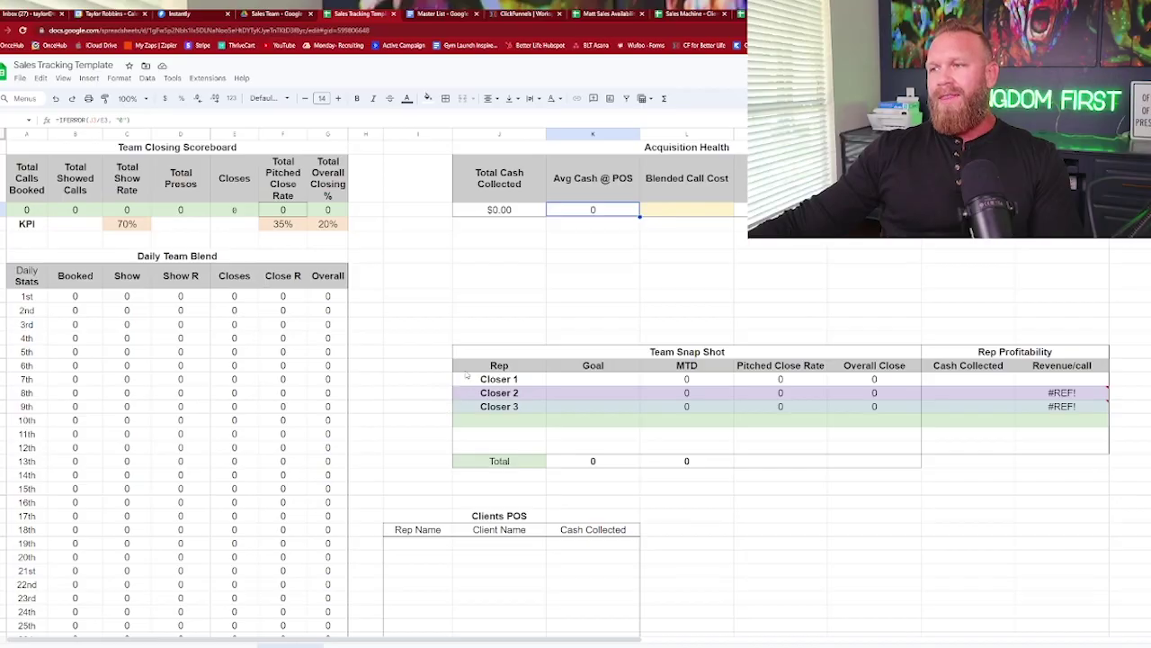
{"action": "left_click_drag", "start_coordinate": [420, 309], "coordinate": [1071, 479]}
{"action": "left_click", "coordinate": [919, 557]}
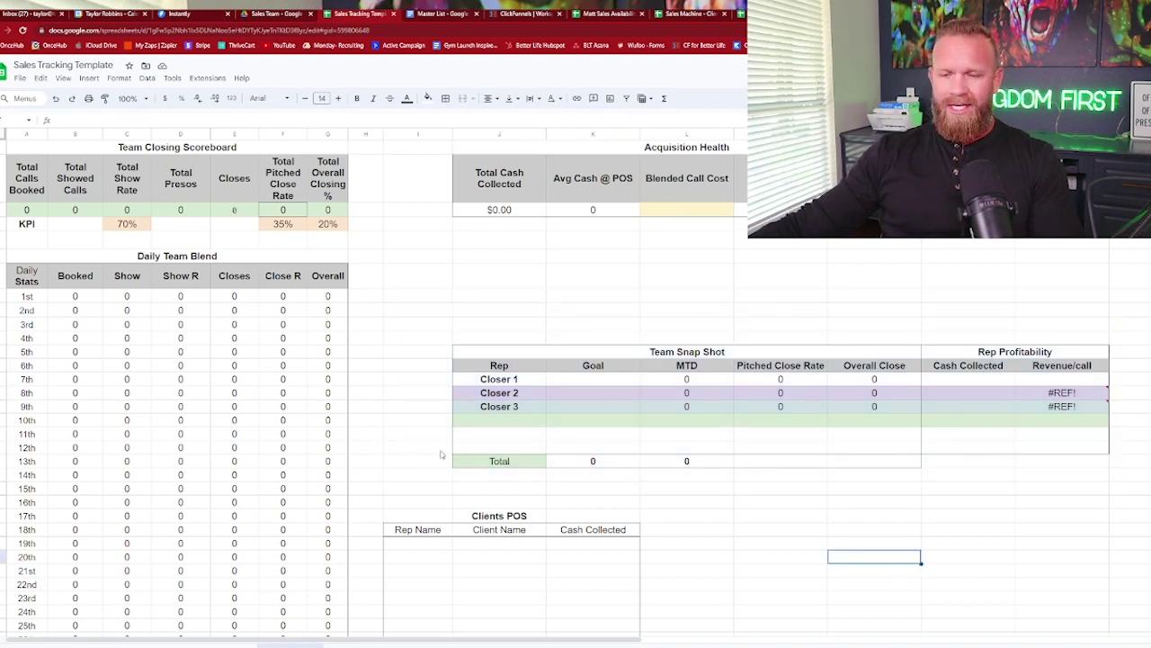
{"action": "left_click", "coordinate": [596, 380]}
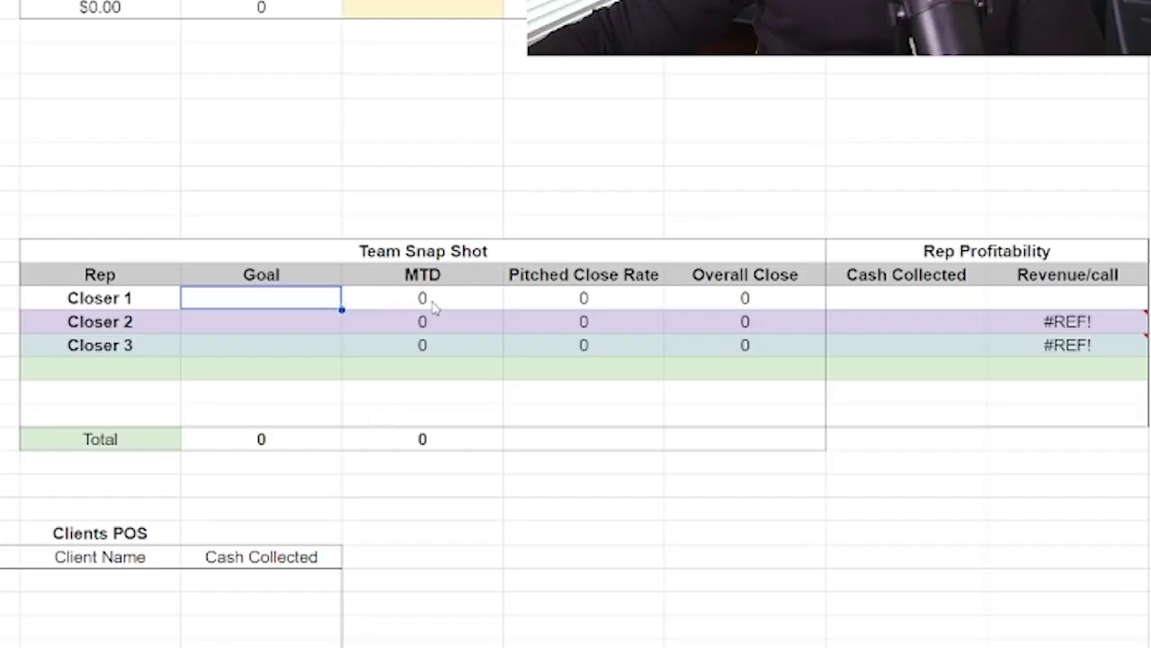
{"action": "left_click", "coordinate": [630, 303]}
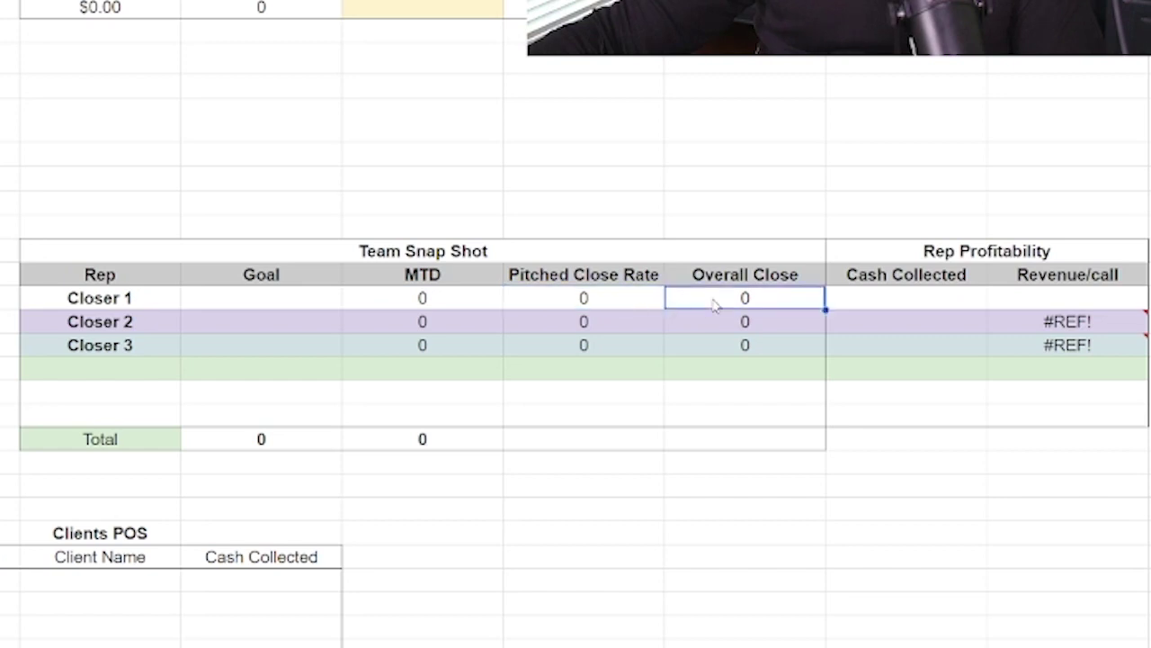
{"action": "left_click", "coordinate": [1003, 256]}
{"action": "left_click", "coordinate": [1054, 300]}
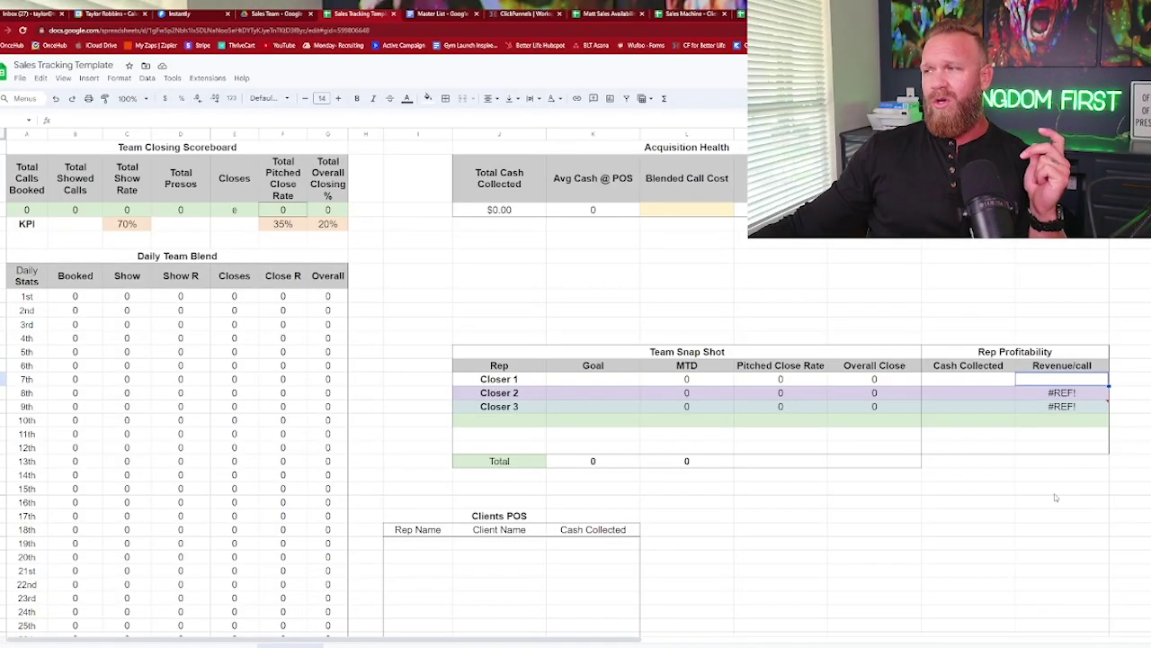
{"action": "left_click", "coordinate": [1061, 489]}
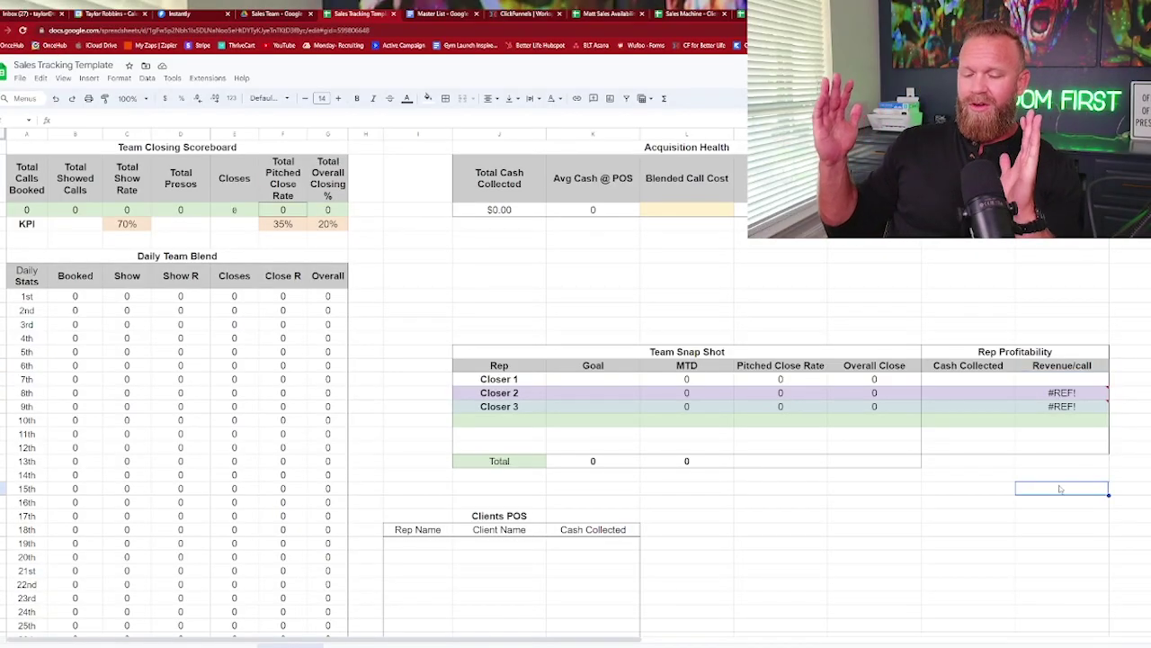